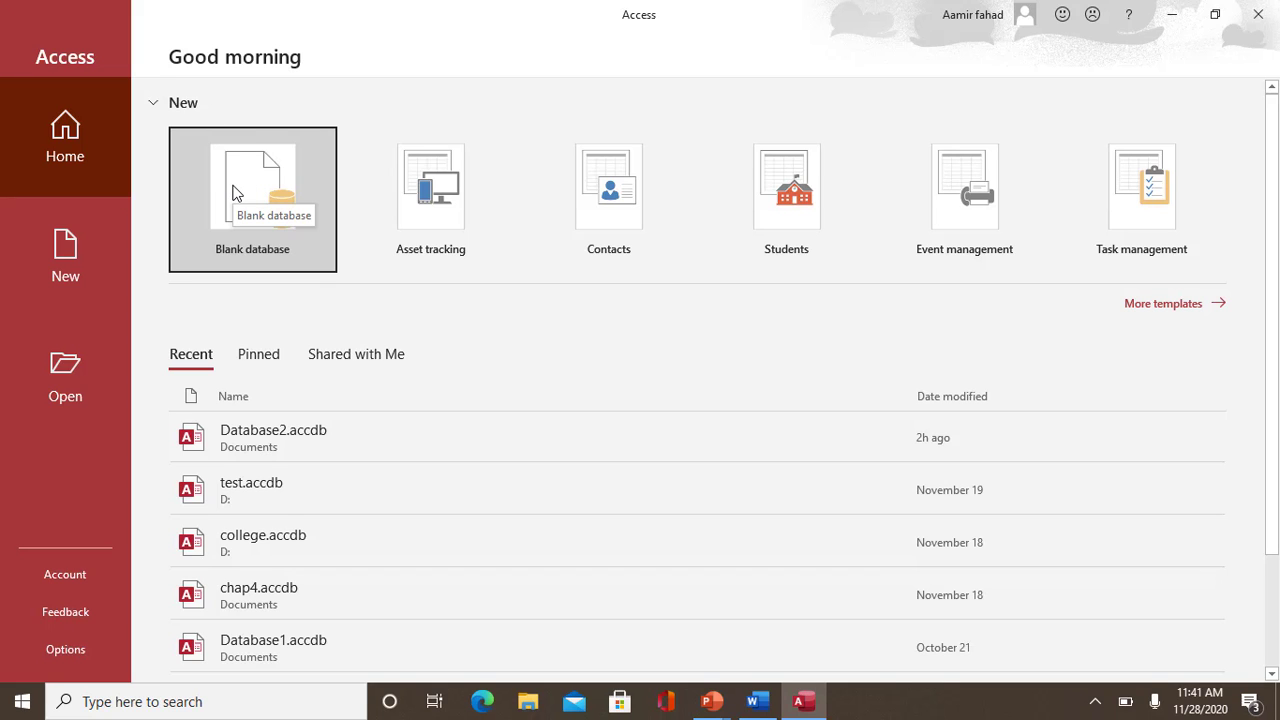
Create a new blank database with the file name virtual learning
click(154, 104)
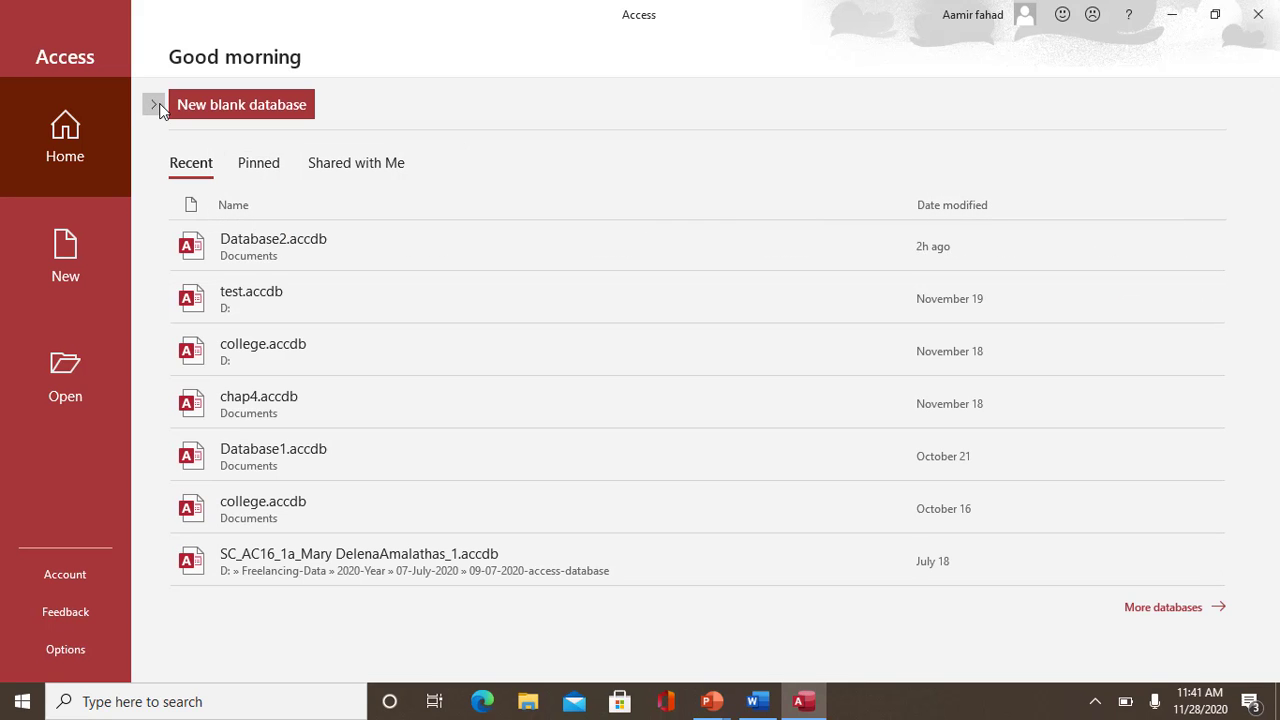
click(155, 105)
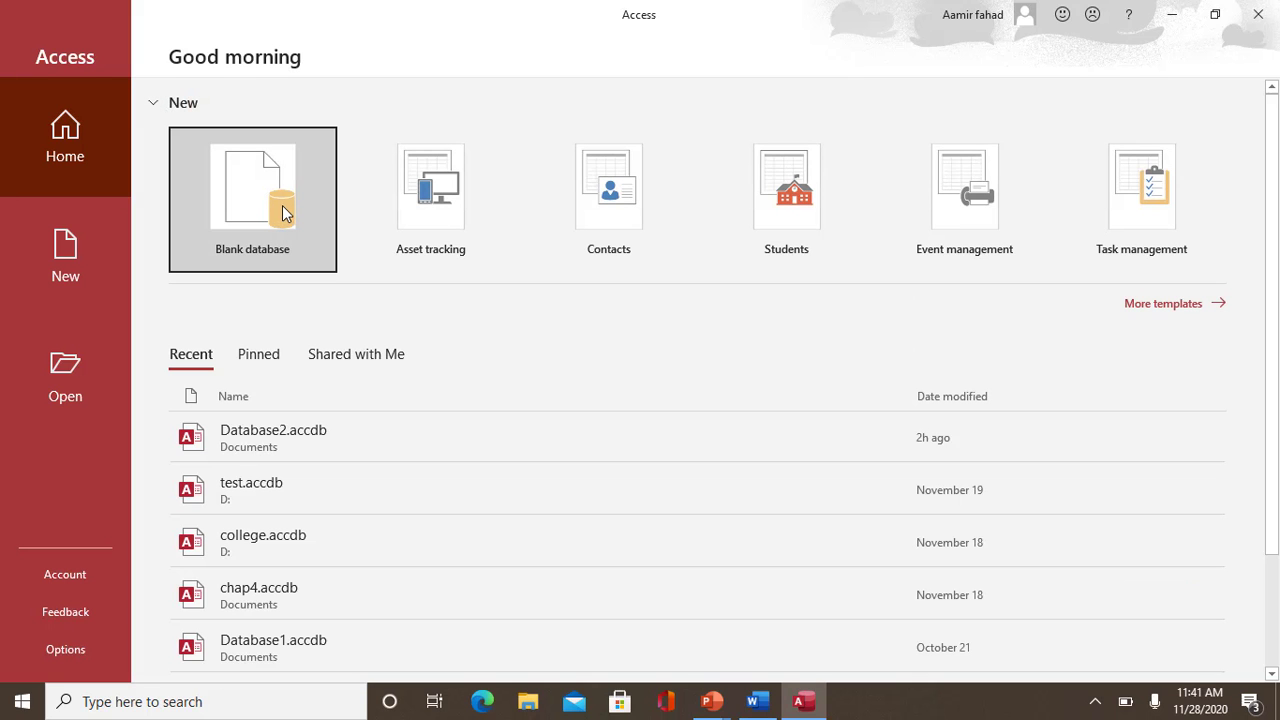
click(285, 213)
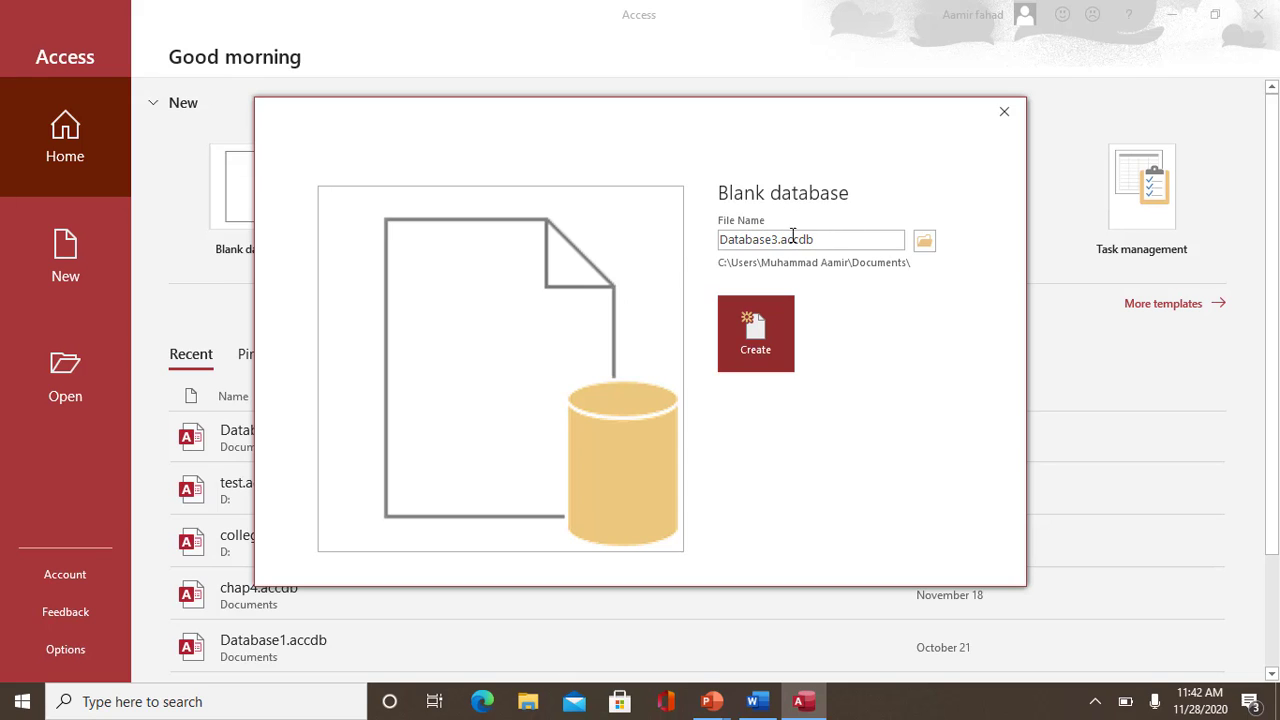
click(779, 240)
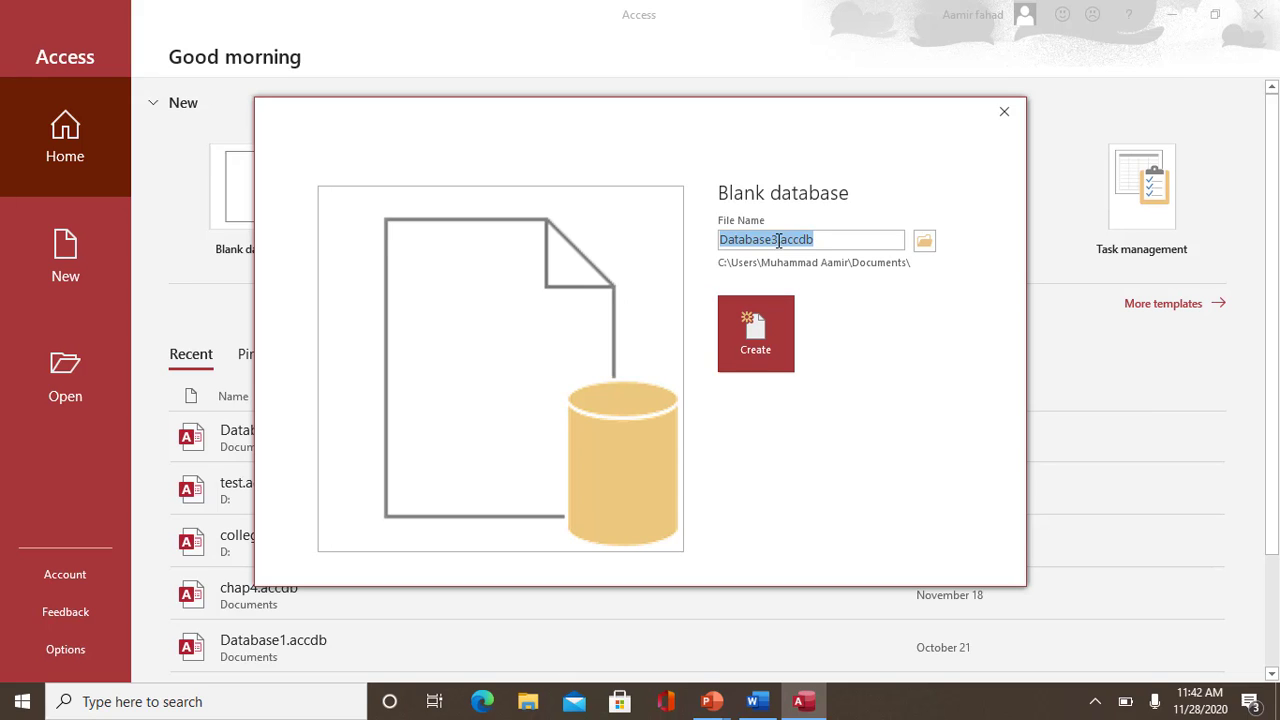
click(779, 240)
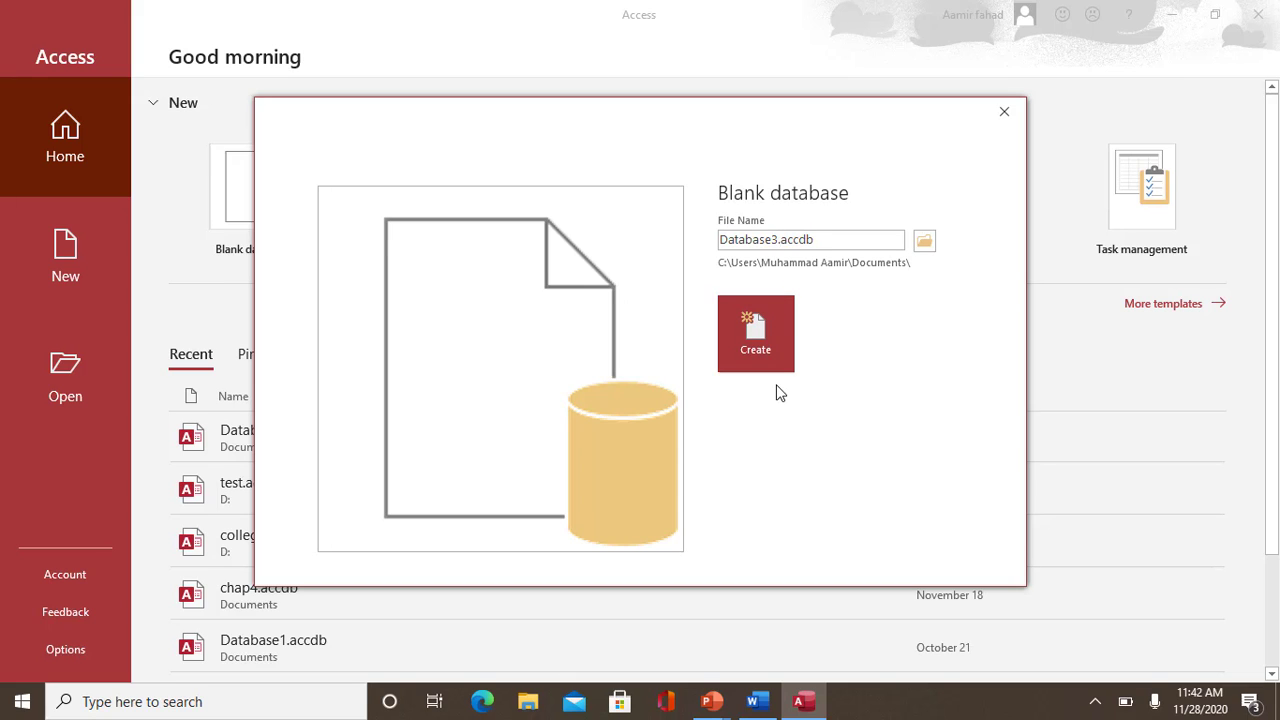
key(BackSpace)
key(BackSpace)
key(BackSpace)
key(BackSpace)
key(BackSpace)
key(BackSpace)
key(BackSpace)
key(BackSpace)
key(BackSpace)
text(virtual learning)
click(756, 340)
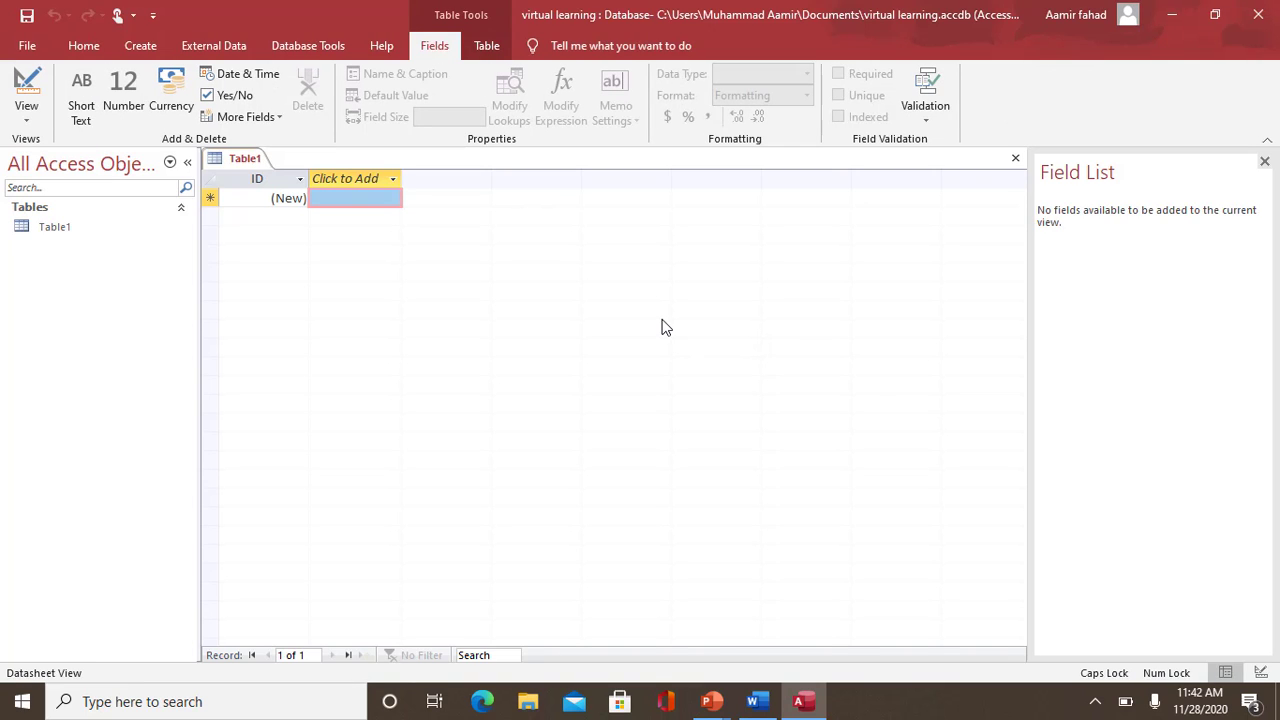
Close the default empty table and start a new table in Design view
click(26, 100)
click(1017, 160)
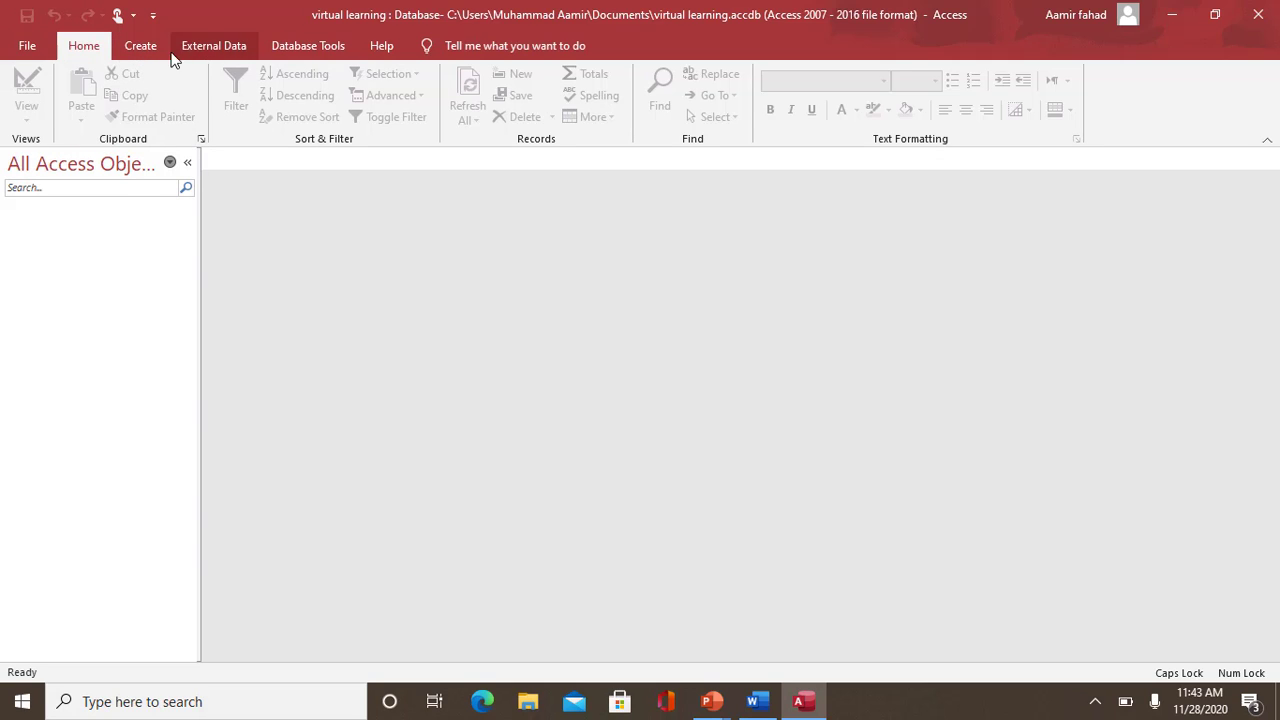
click(141, 47)
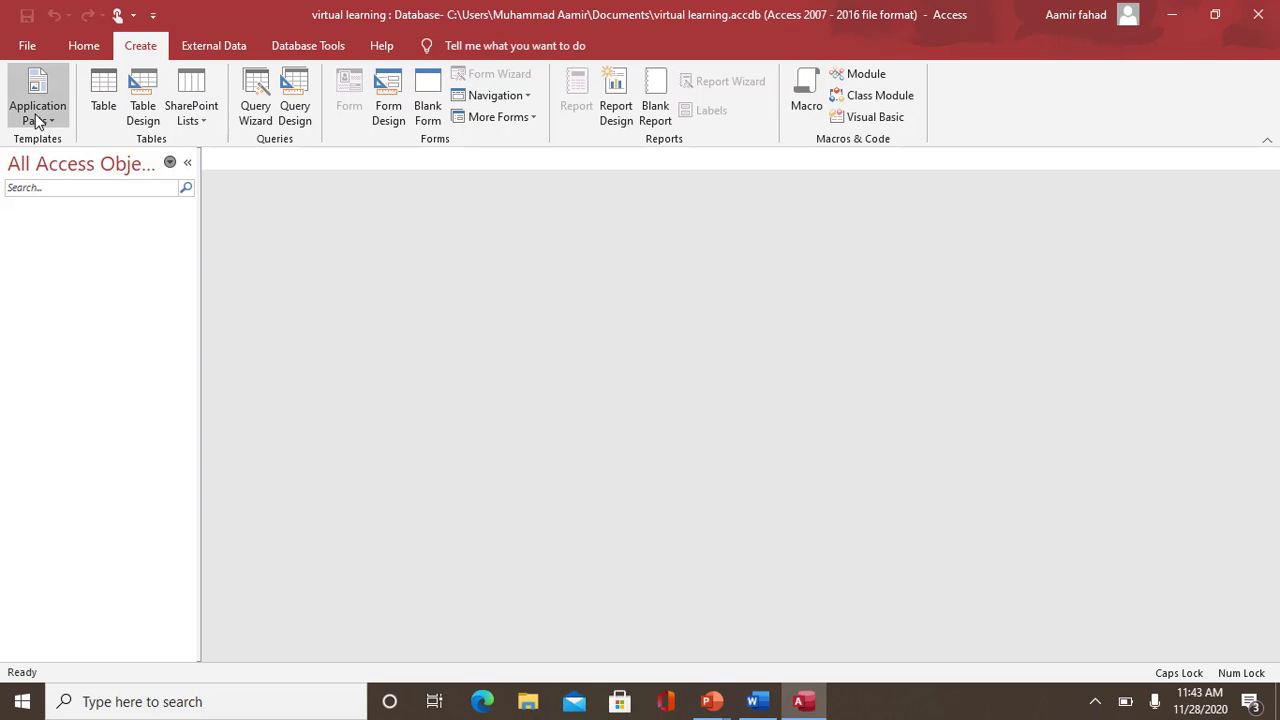
click(145, 95)
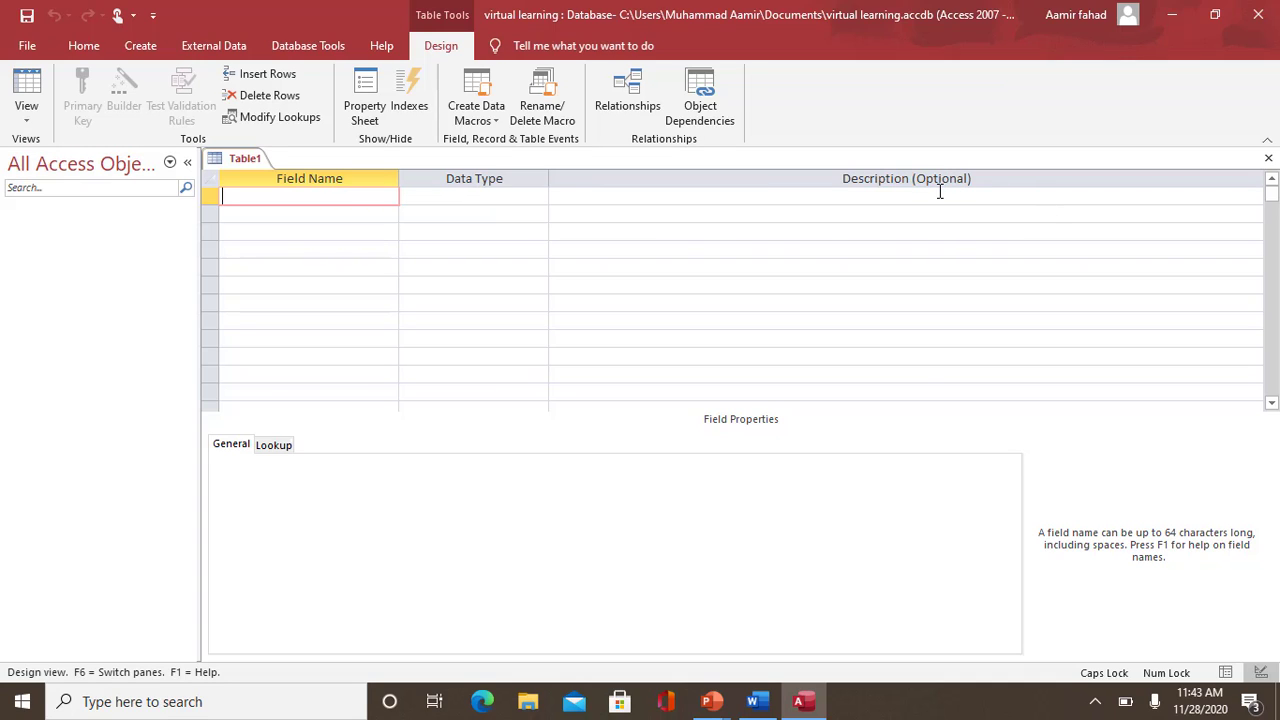
click(708, 199)
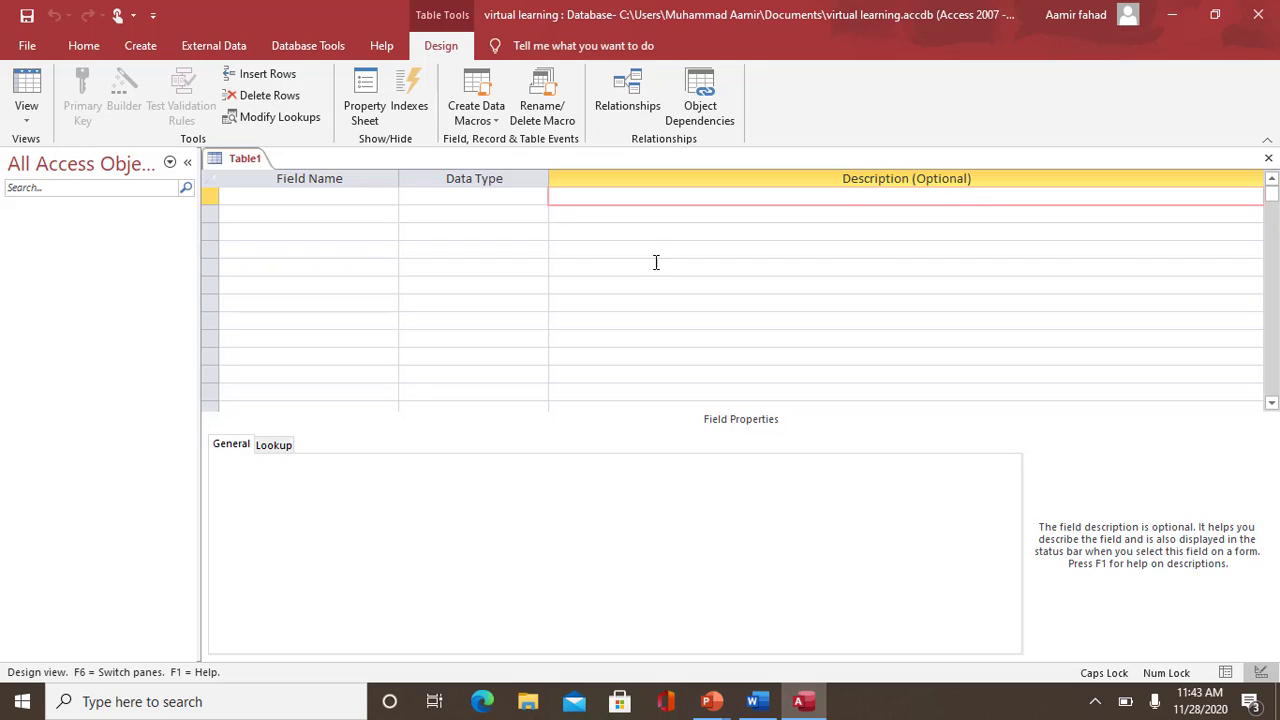
click(360, 199)
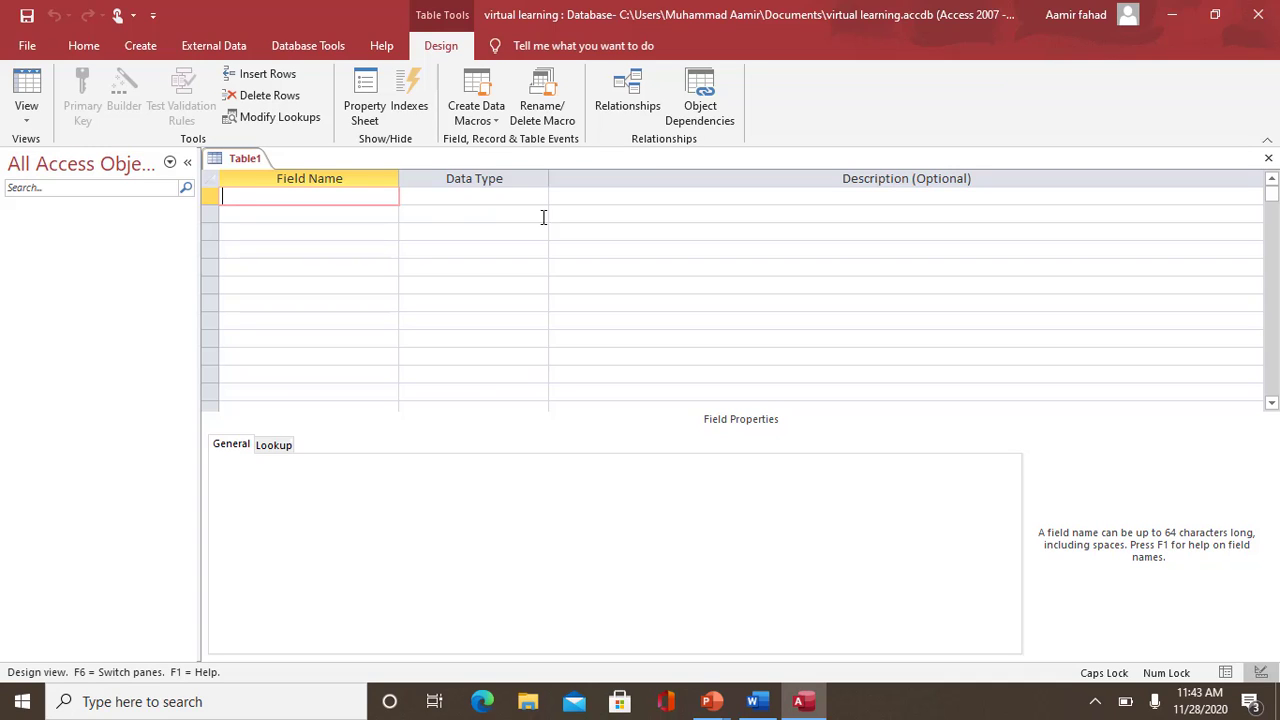
click(517, 198)
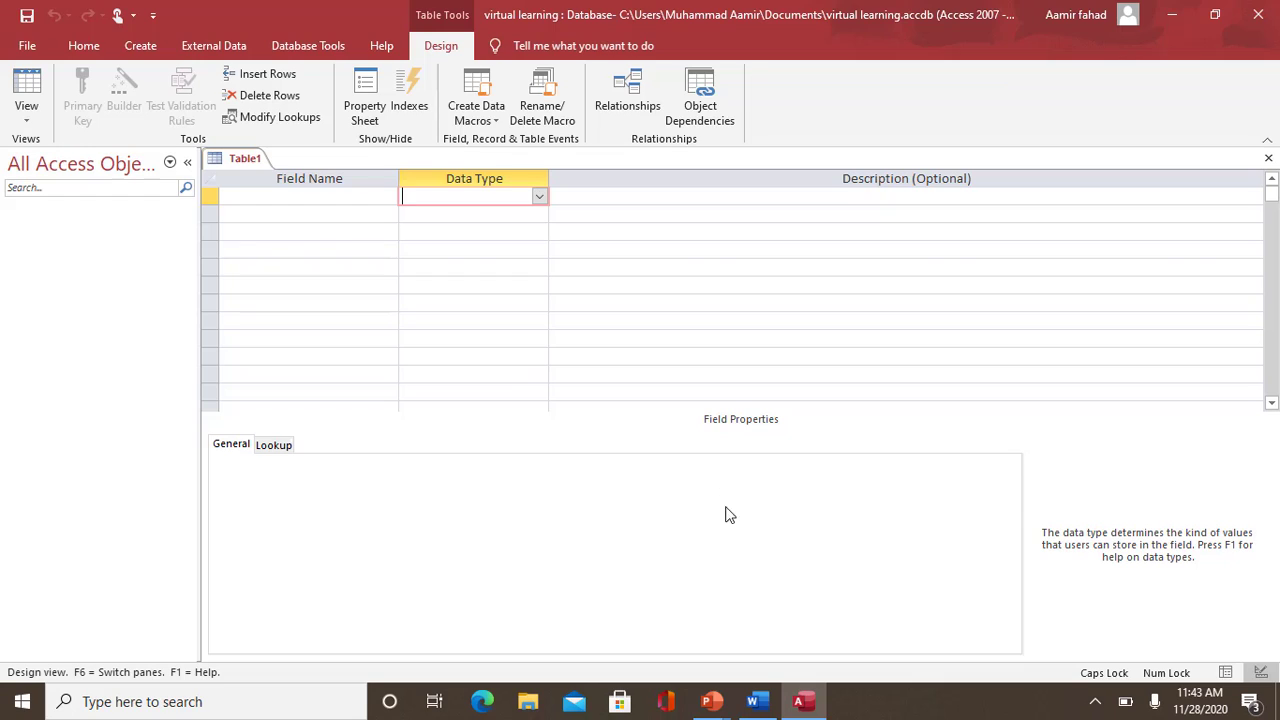
Add Roll No as the table's first field and set its data type to Number, leaving the description empty
click(305, 193)
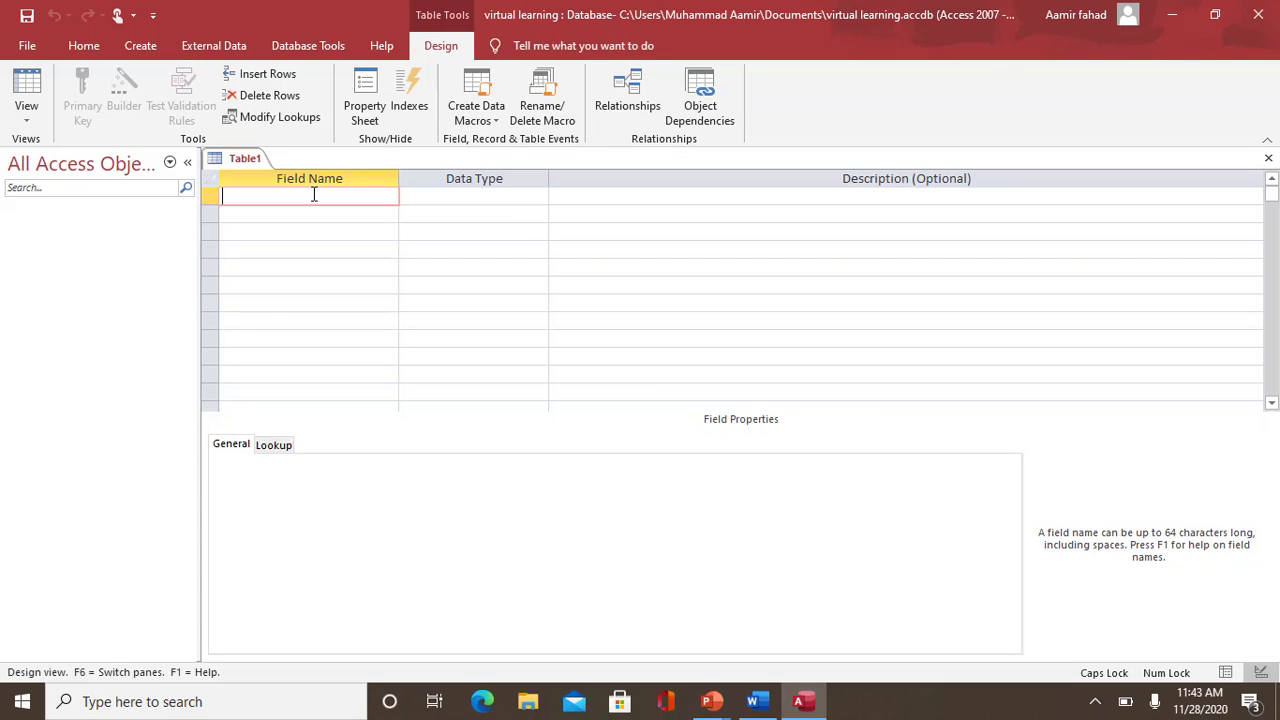
text(Roll No)
click(519, 195)
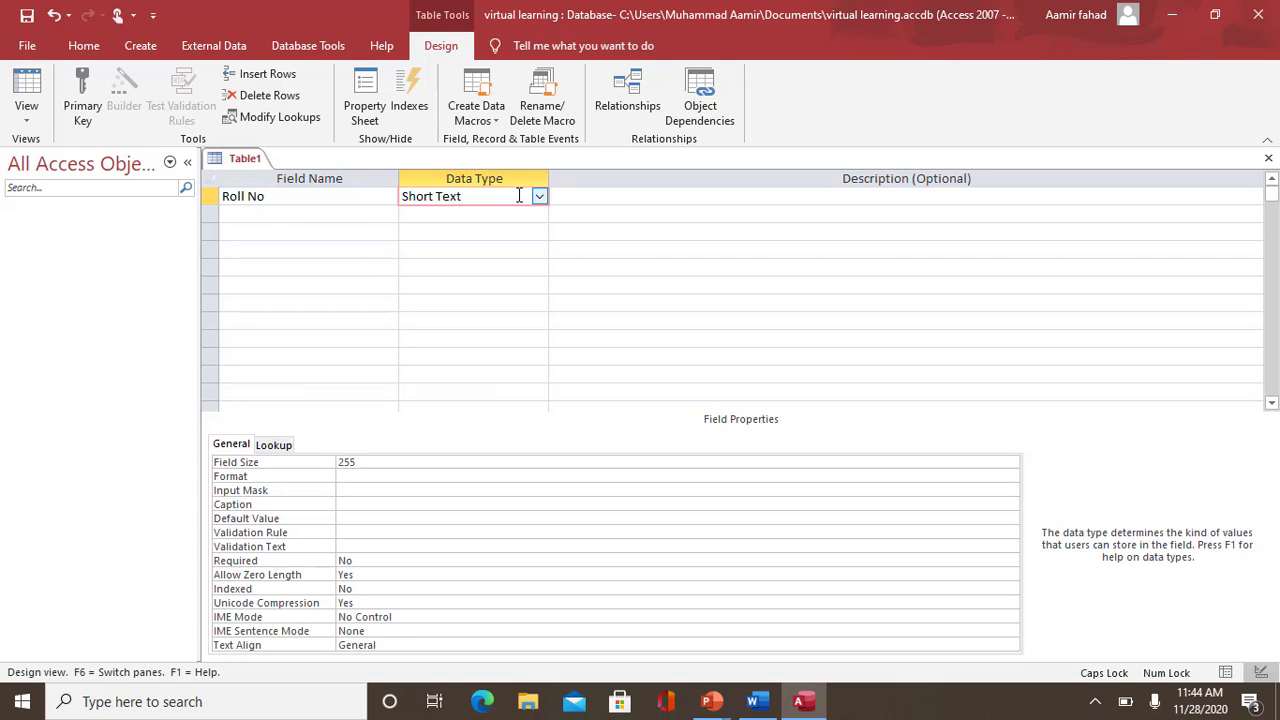
click(245, 197)
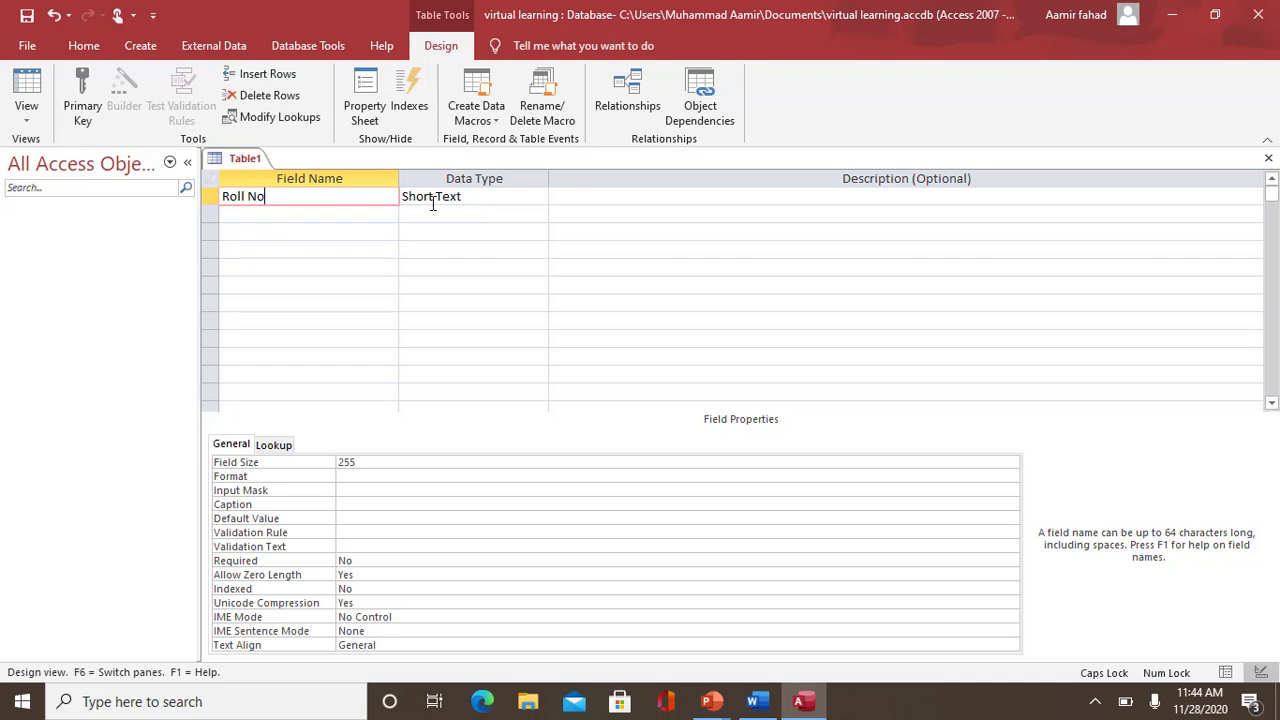
click(485, 200)
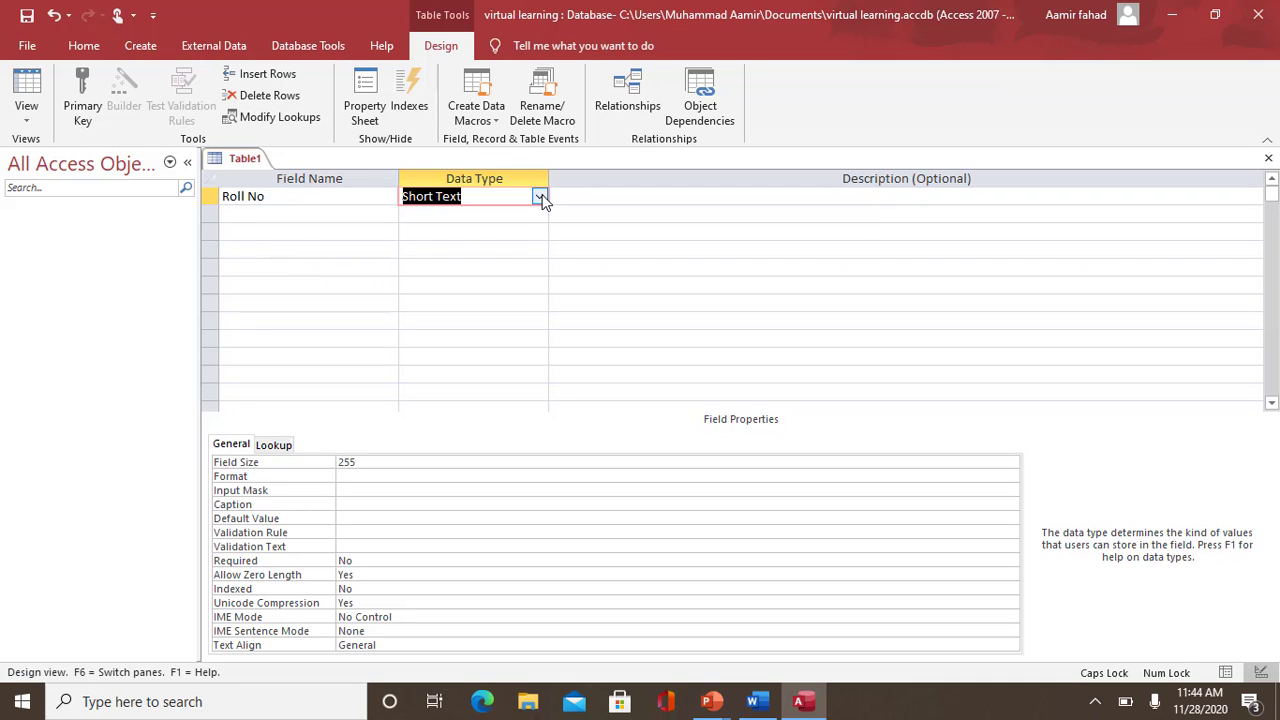
click(539, 198)
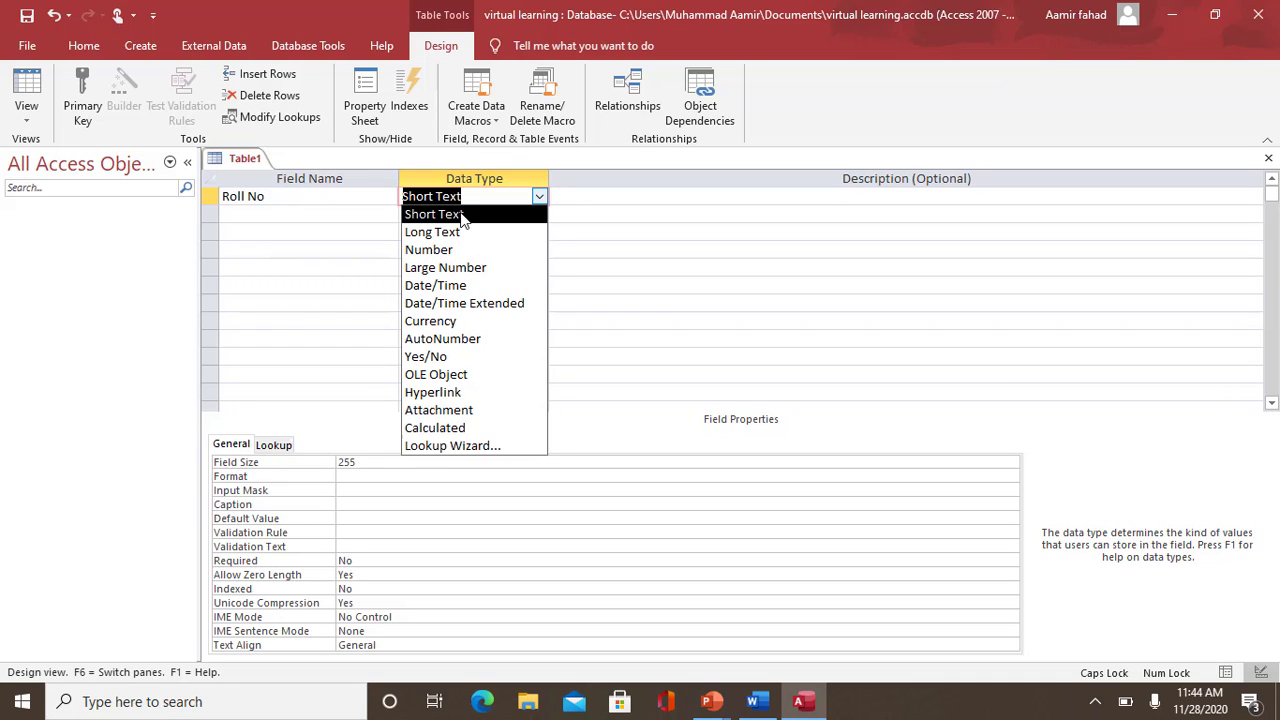
click(465, 256)
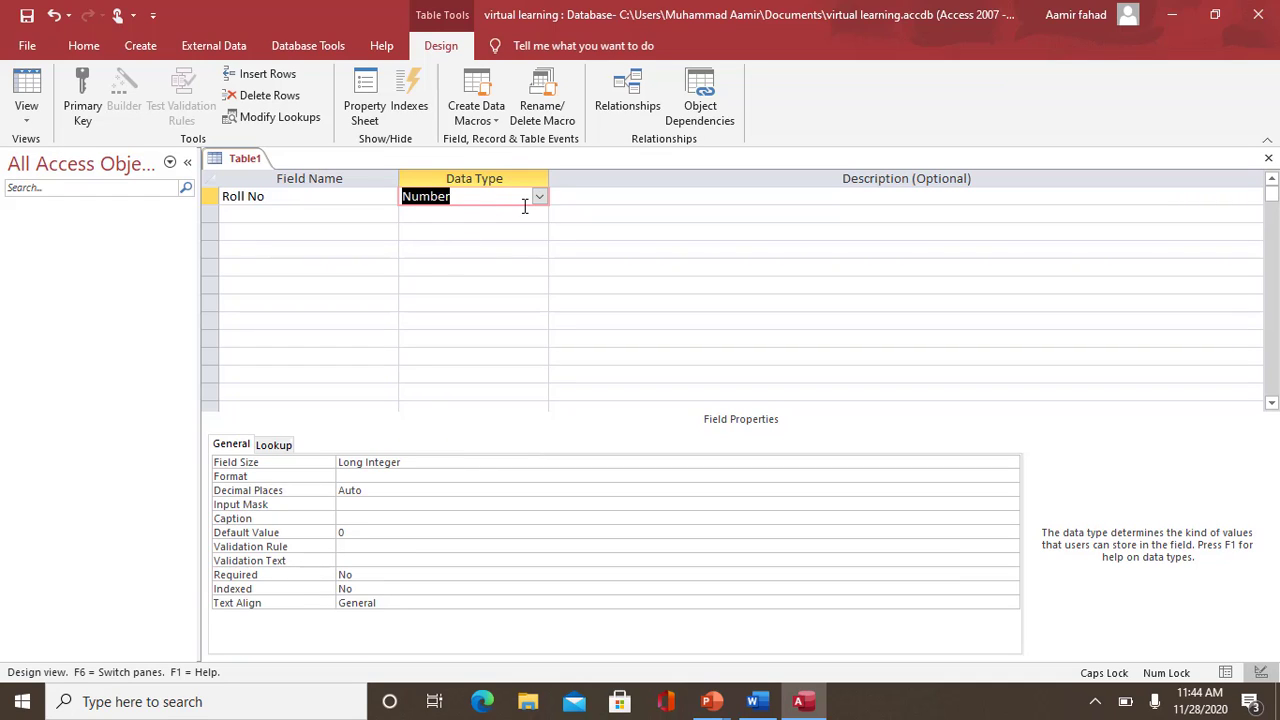
click(600, 202)
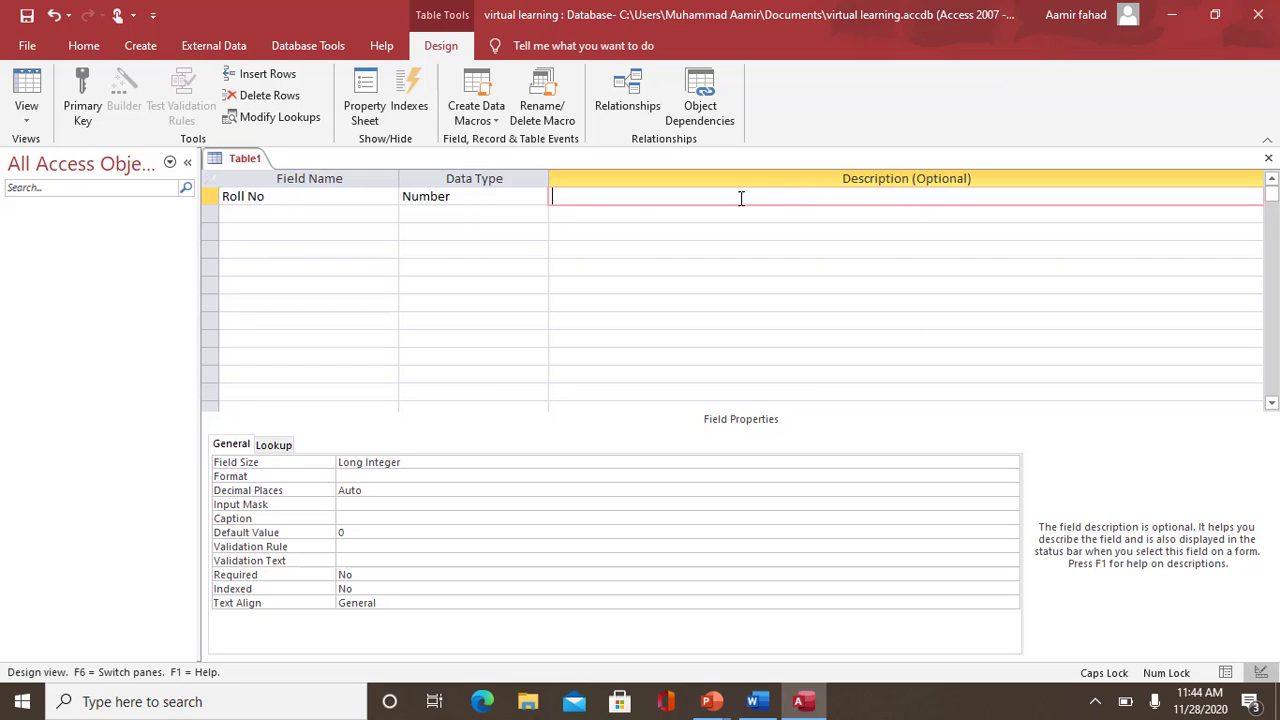
Add the fields StName and Class below Roll No, both with the Short Text data type
click(235, 216)
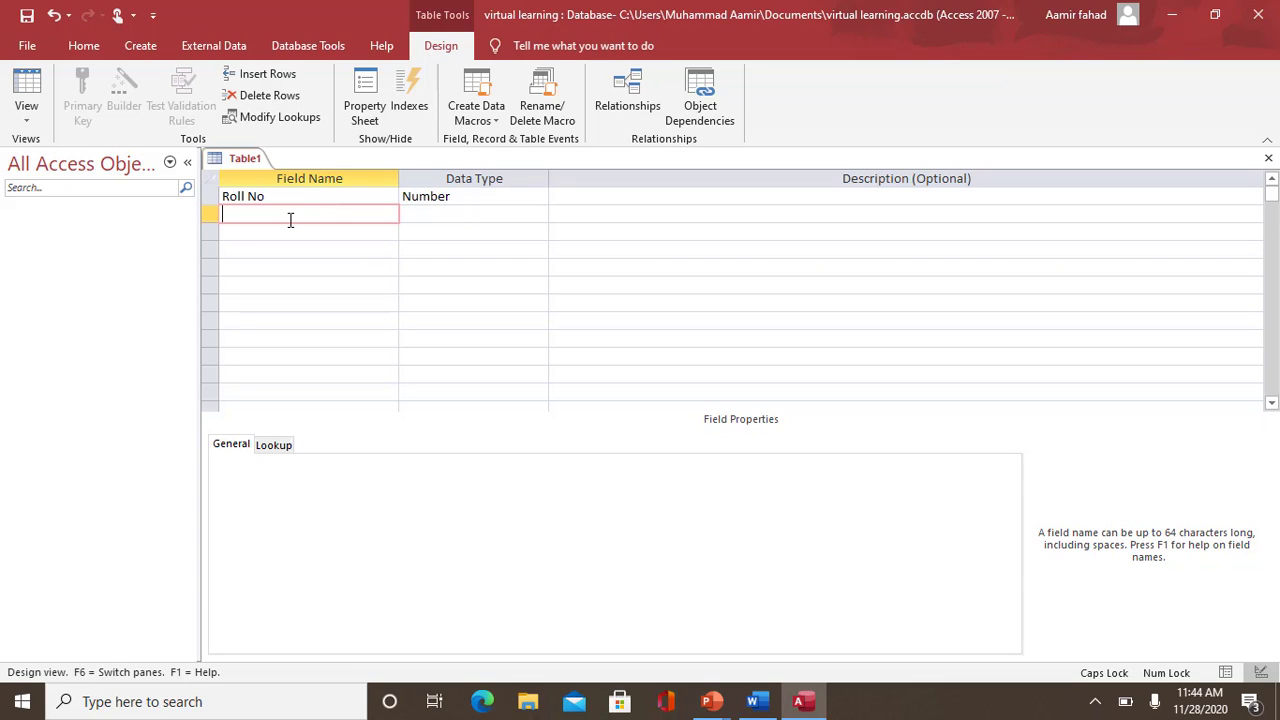
text(StName)
key(Tab)
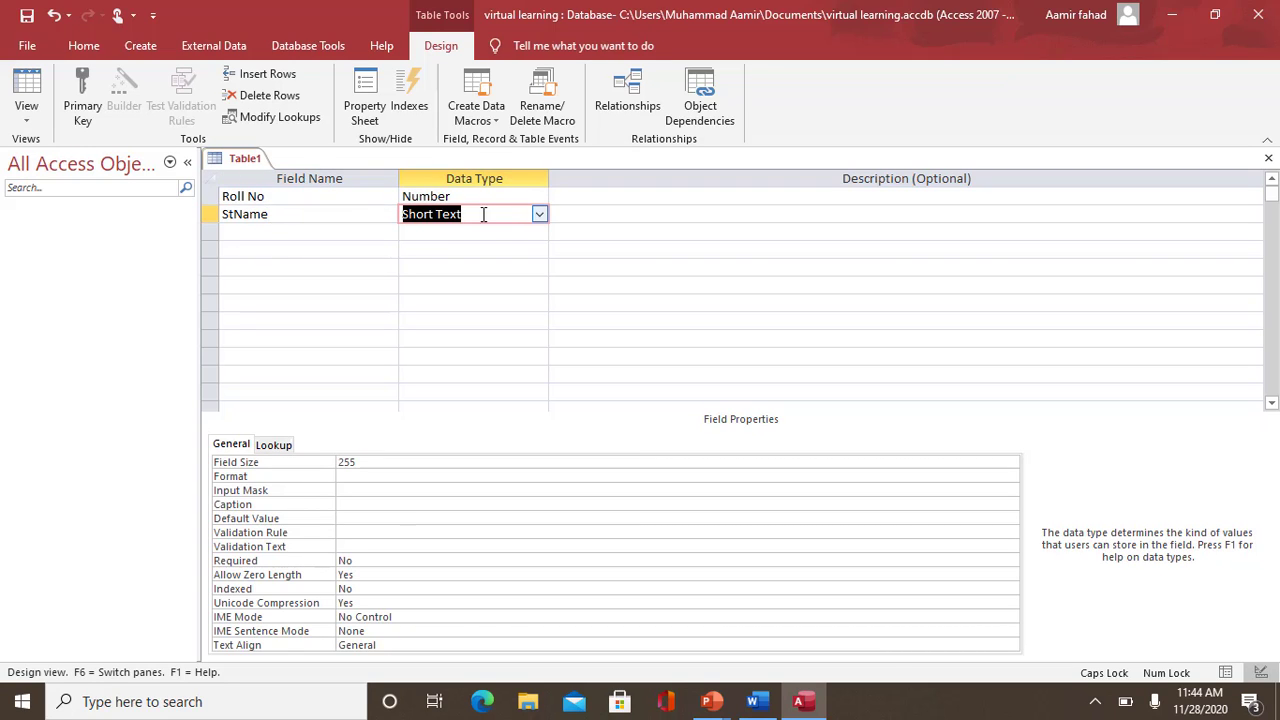
click(288, 232)
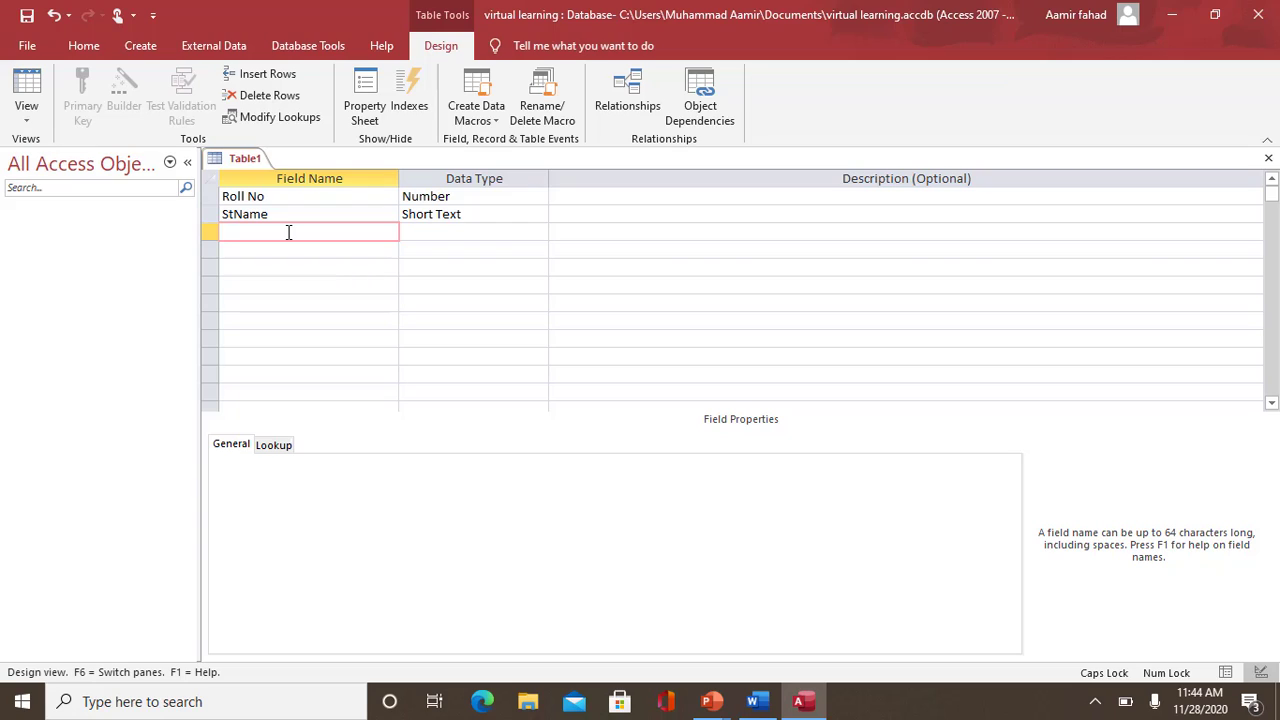
text(Class)
key(Tab)
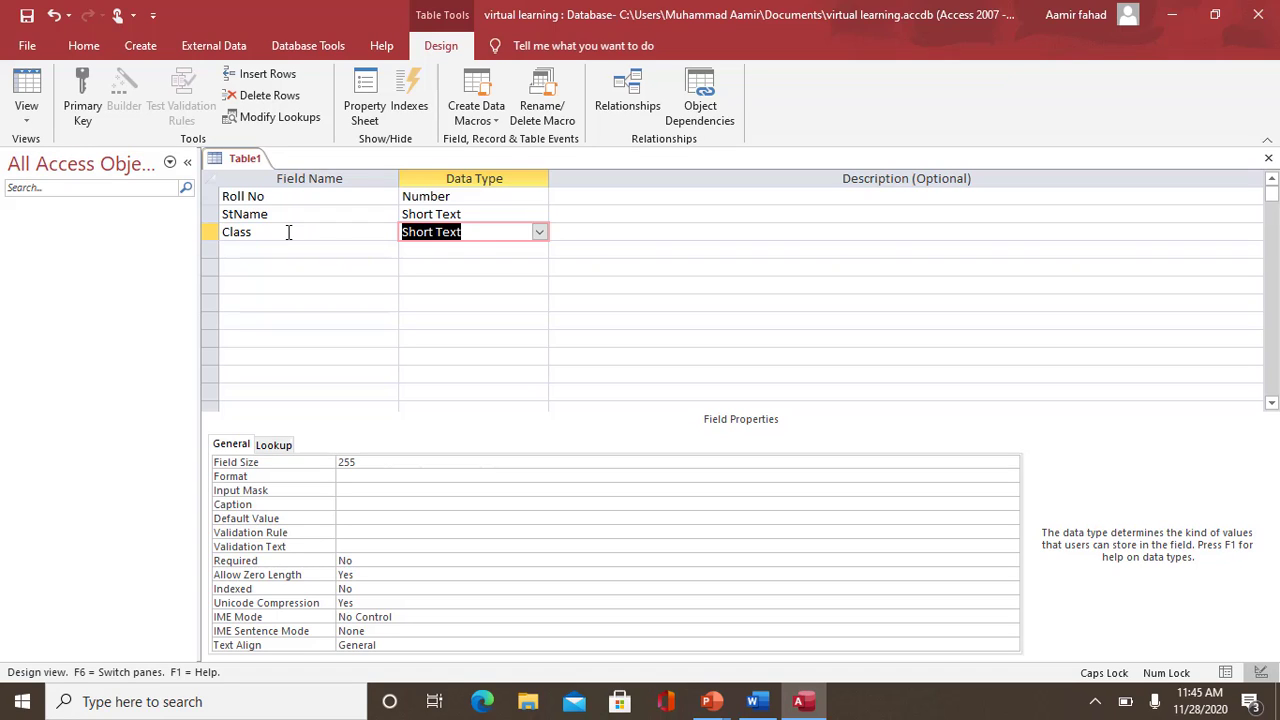
key(Tab)
key(Tab)
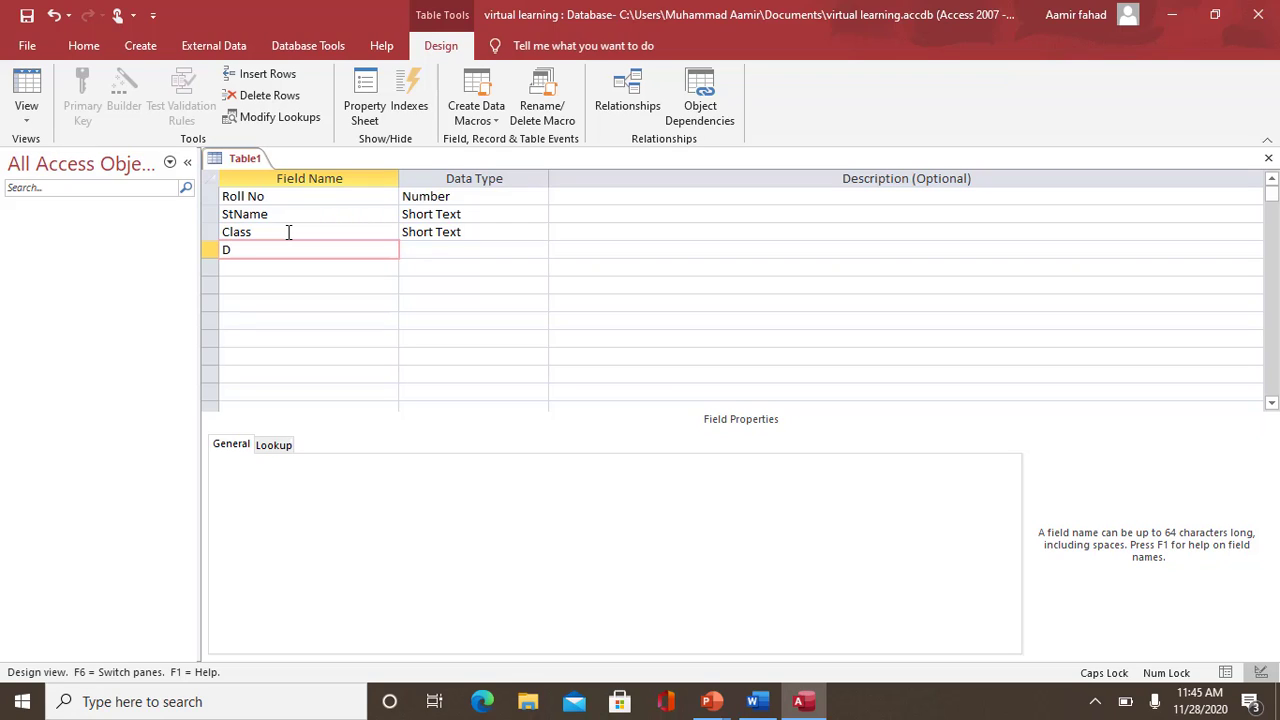
Add a DOB field with the Date/Time data type and an Address field with the Short Text data type
text(DOB)
key(Tab)
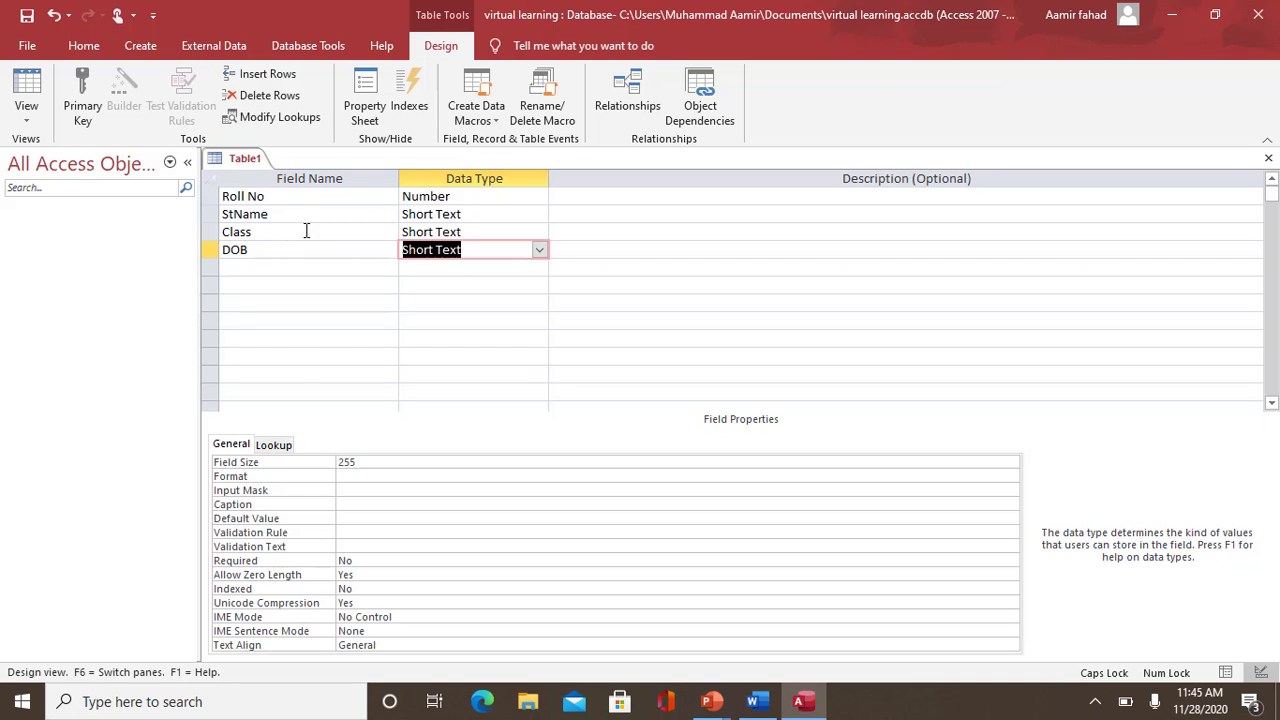
click(540, 251)
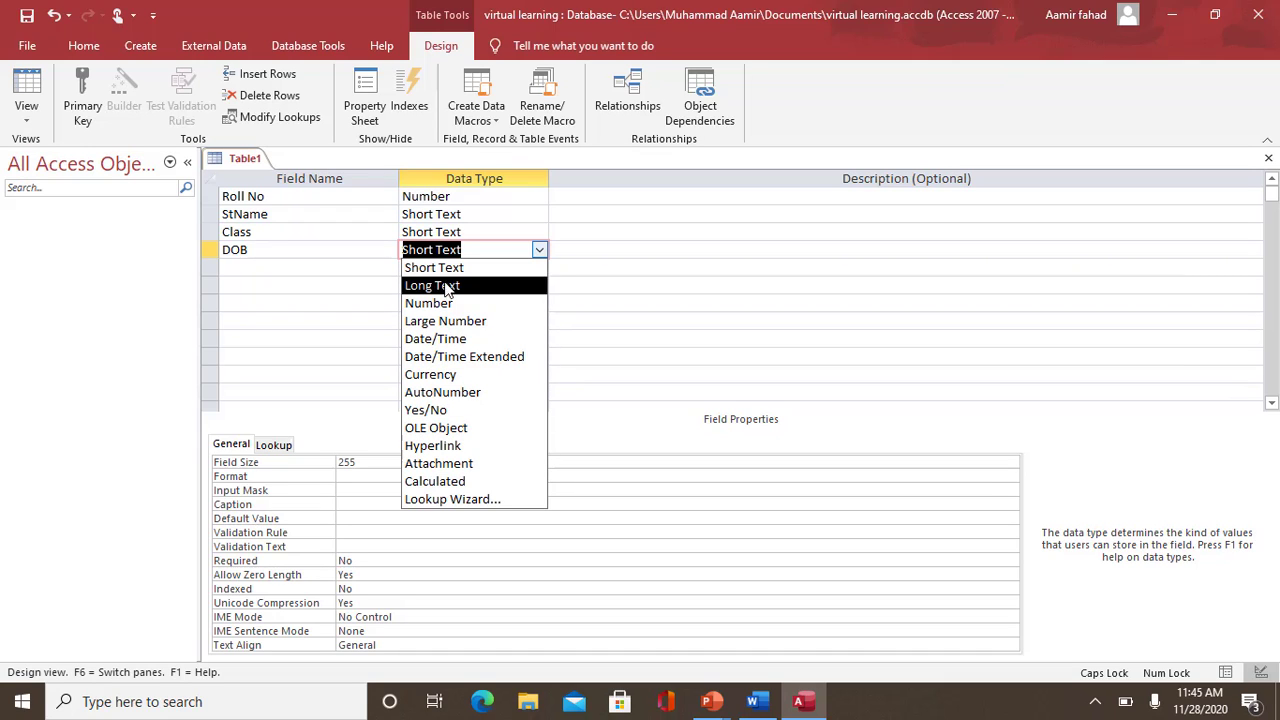
click(452, 340)
click(323, 270)
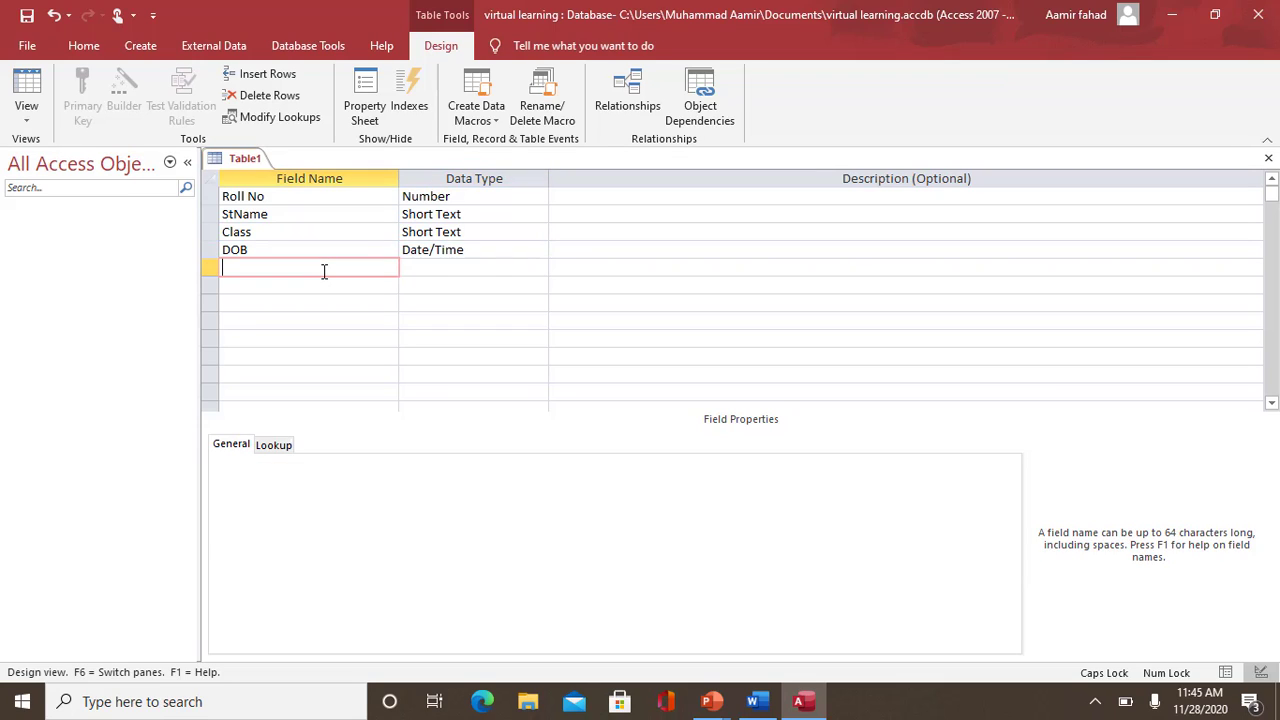
text(Address)
click(419, 272)
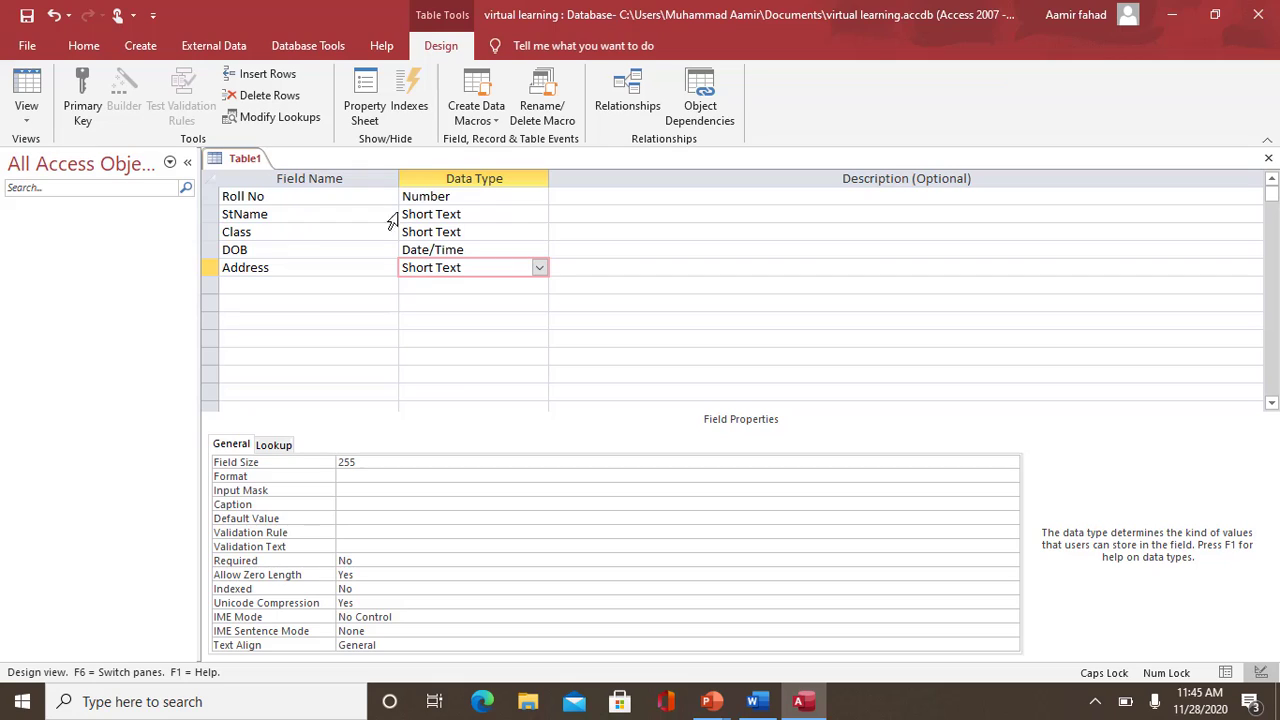
Review the data types assigned to the five fields, from Roll No through Address, and return to the Roll No field name
click(333, 196)
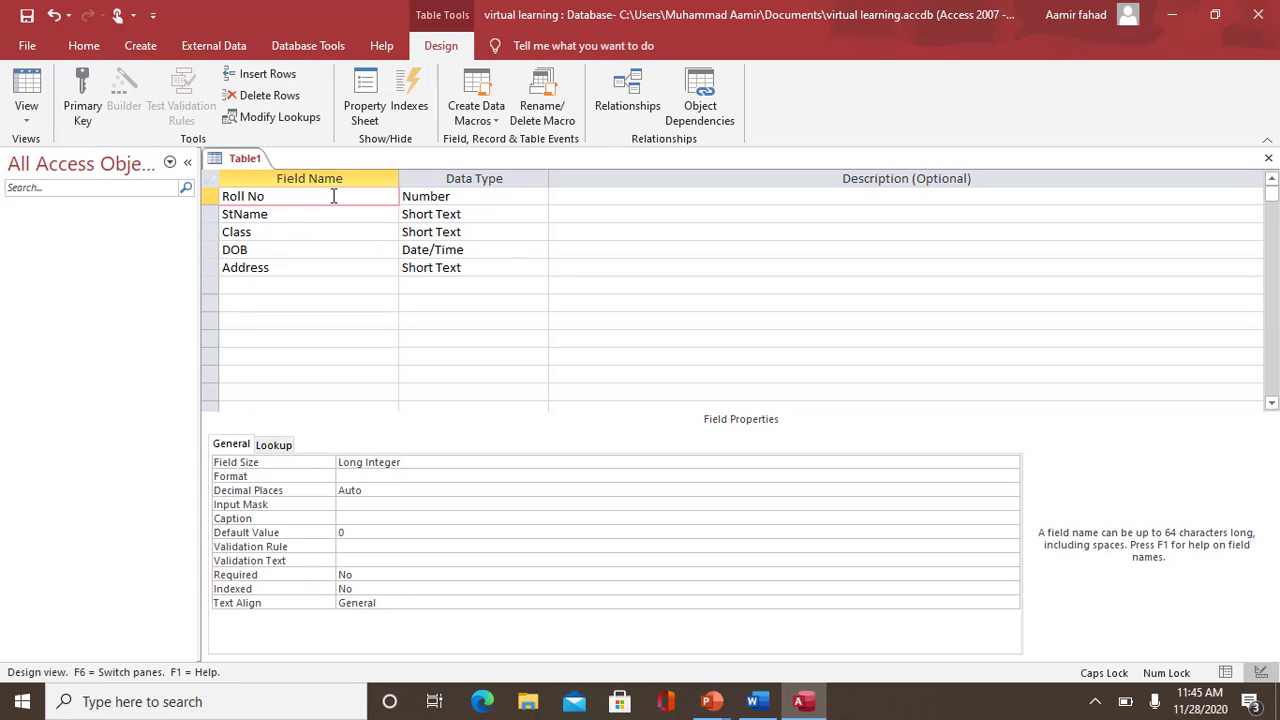
click(471, 194)
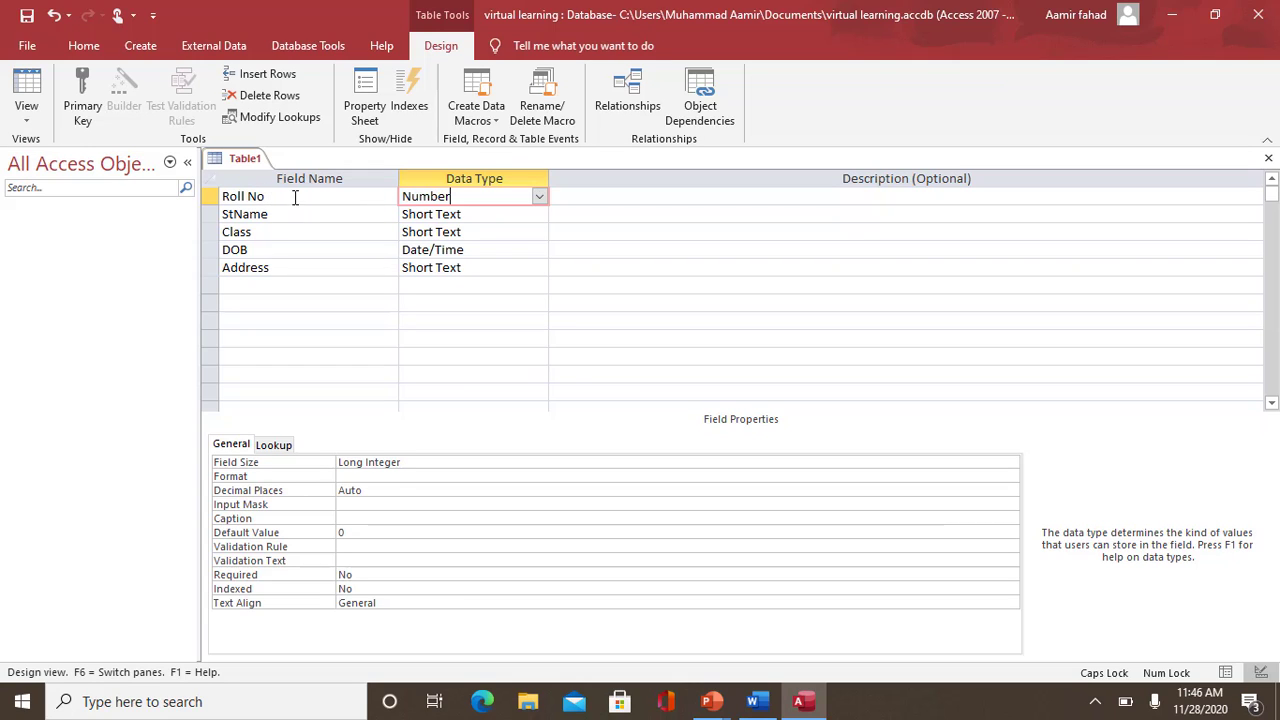
click(491, 210)
click(480, 234)
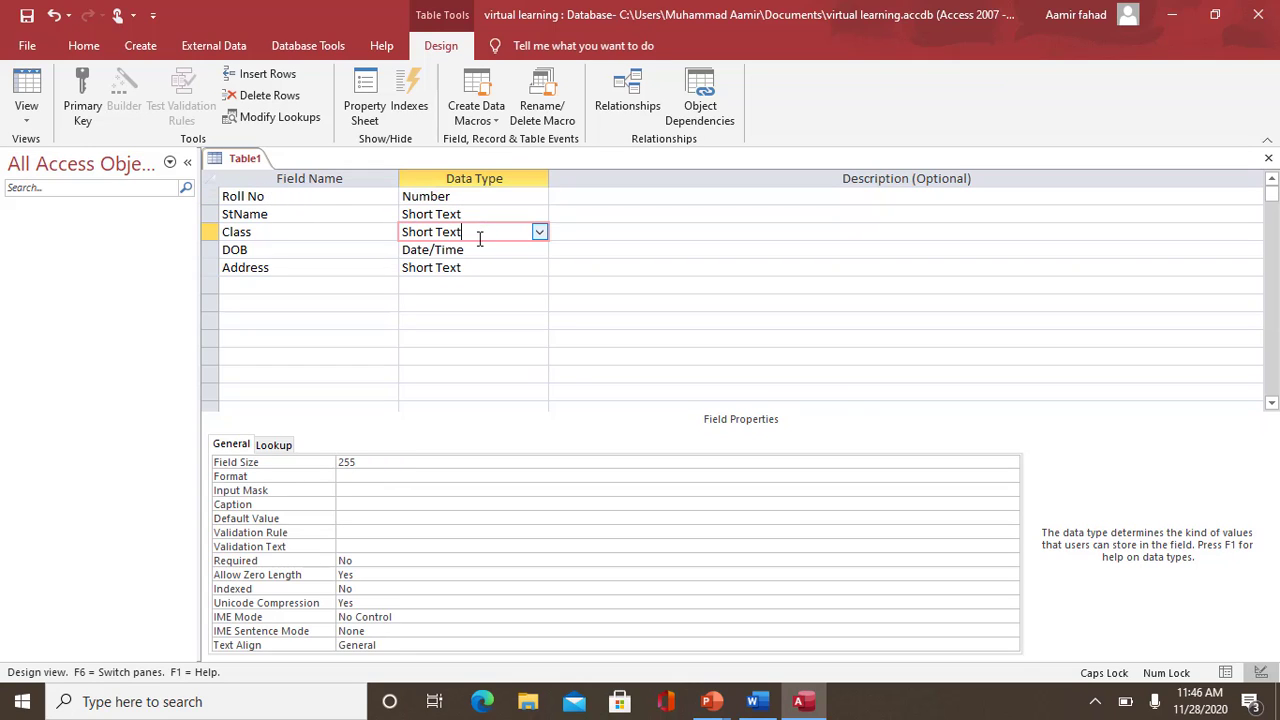
click(477, 250)
click(471, 268)
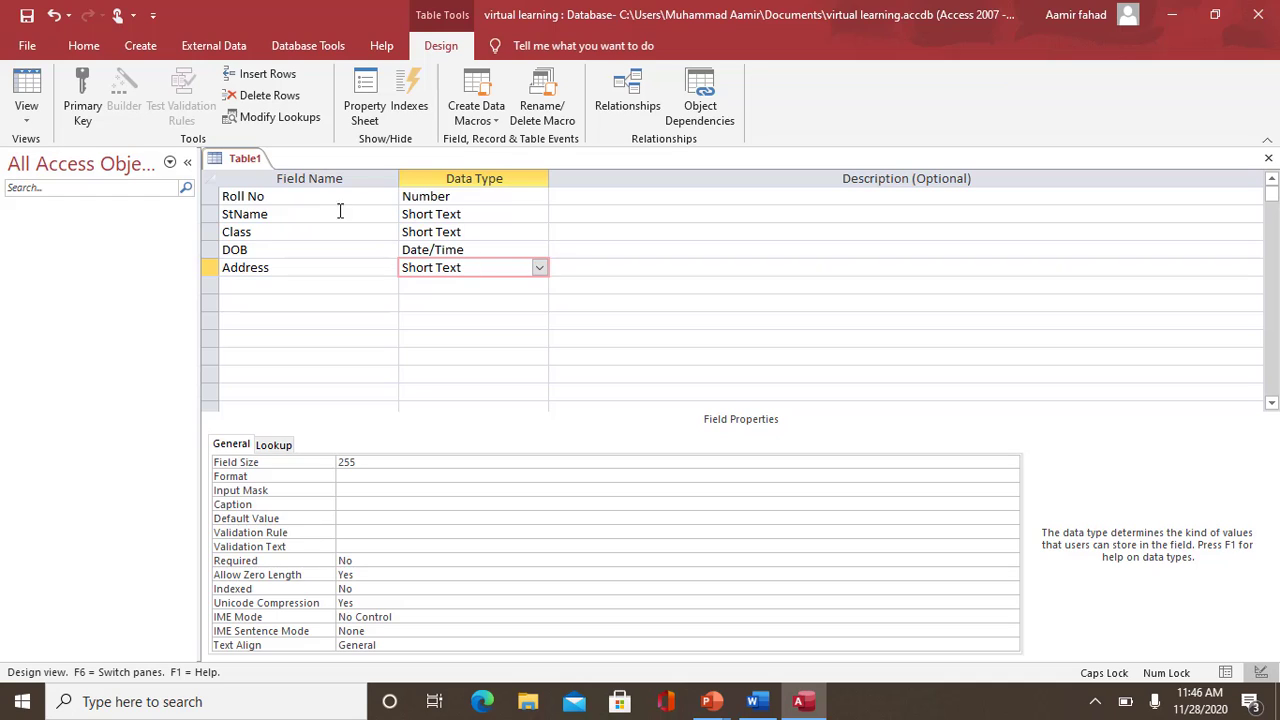
click(290, 200)
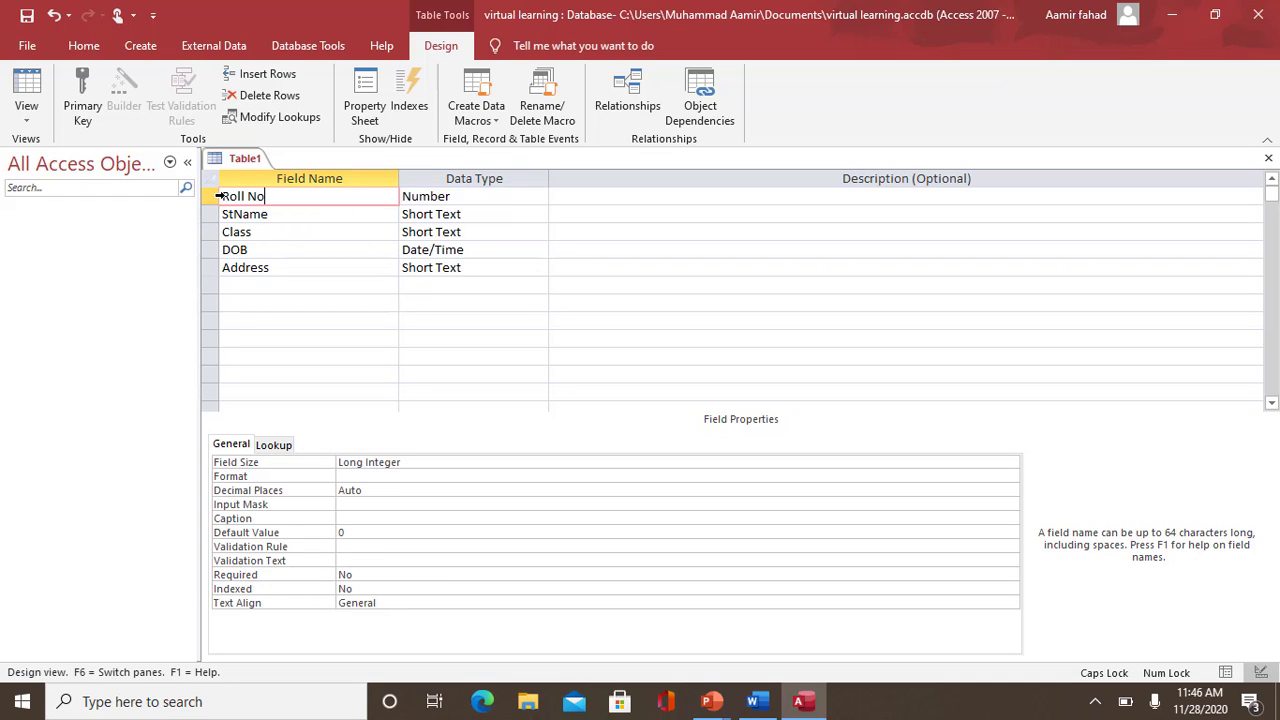
click(477, 197)
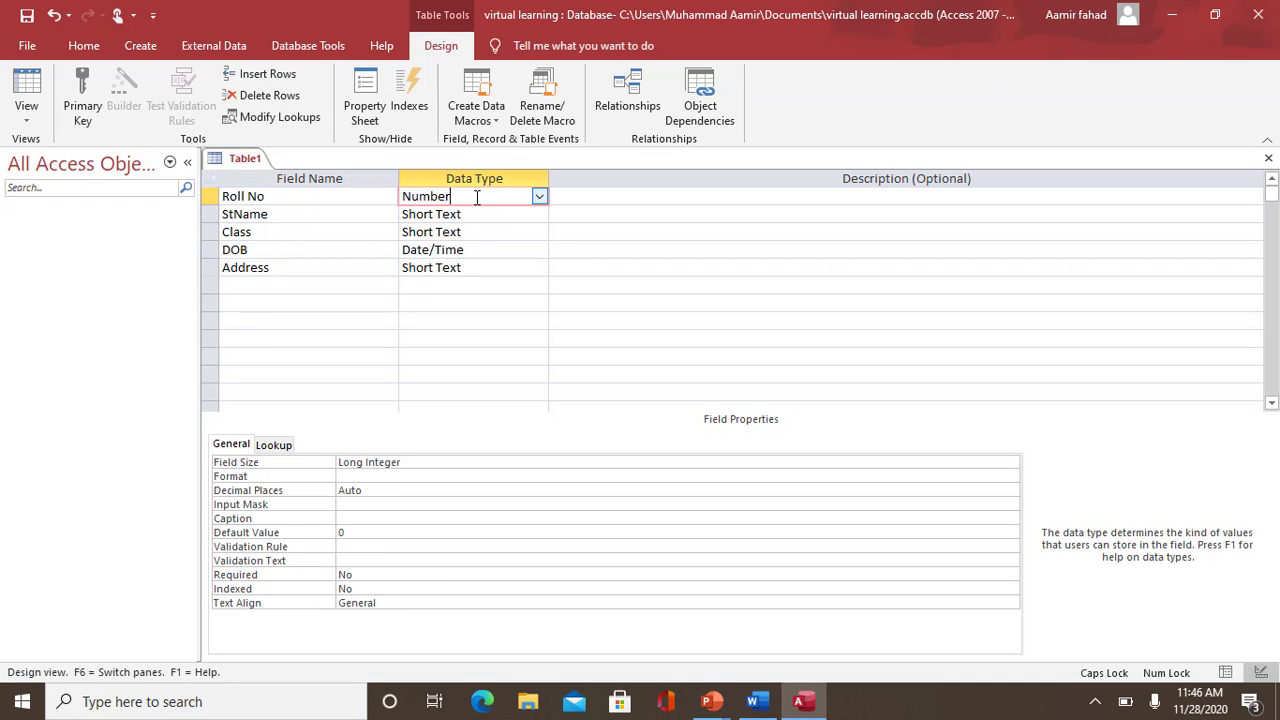
click(360, 196)
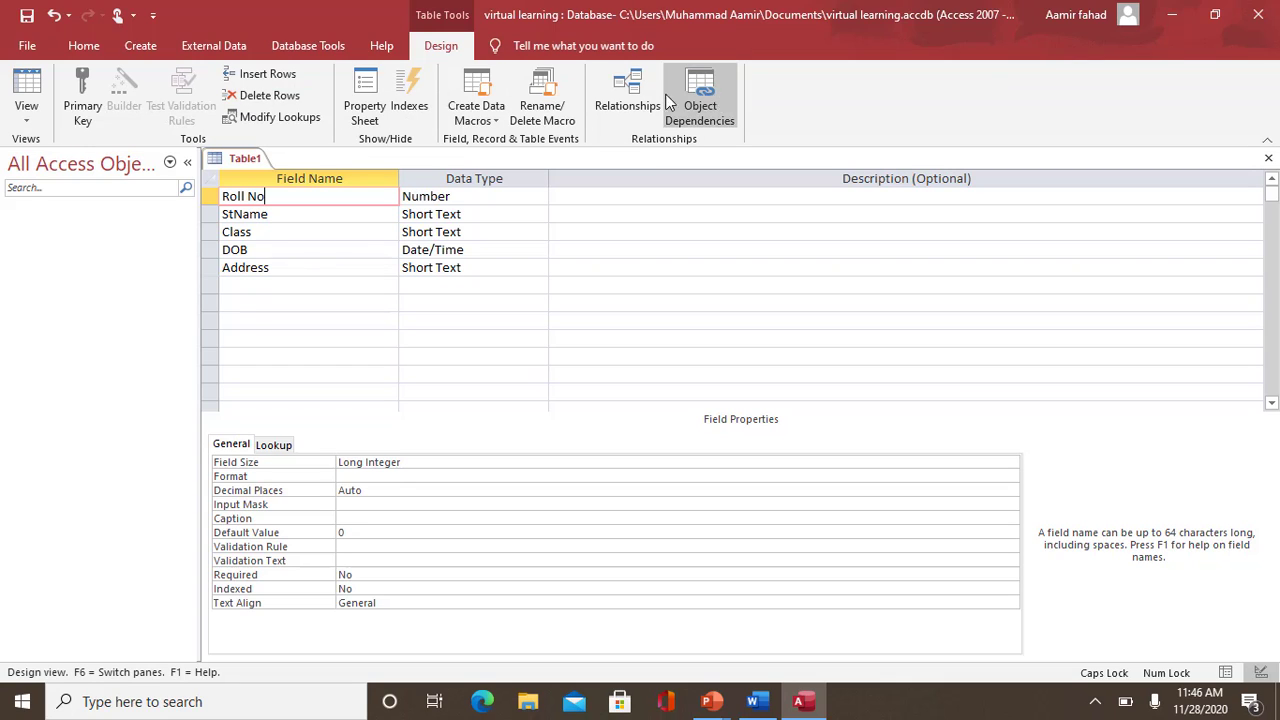
Try the Primary Key setting on the Roll No field and remove it again
click(84, 95)
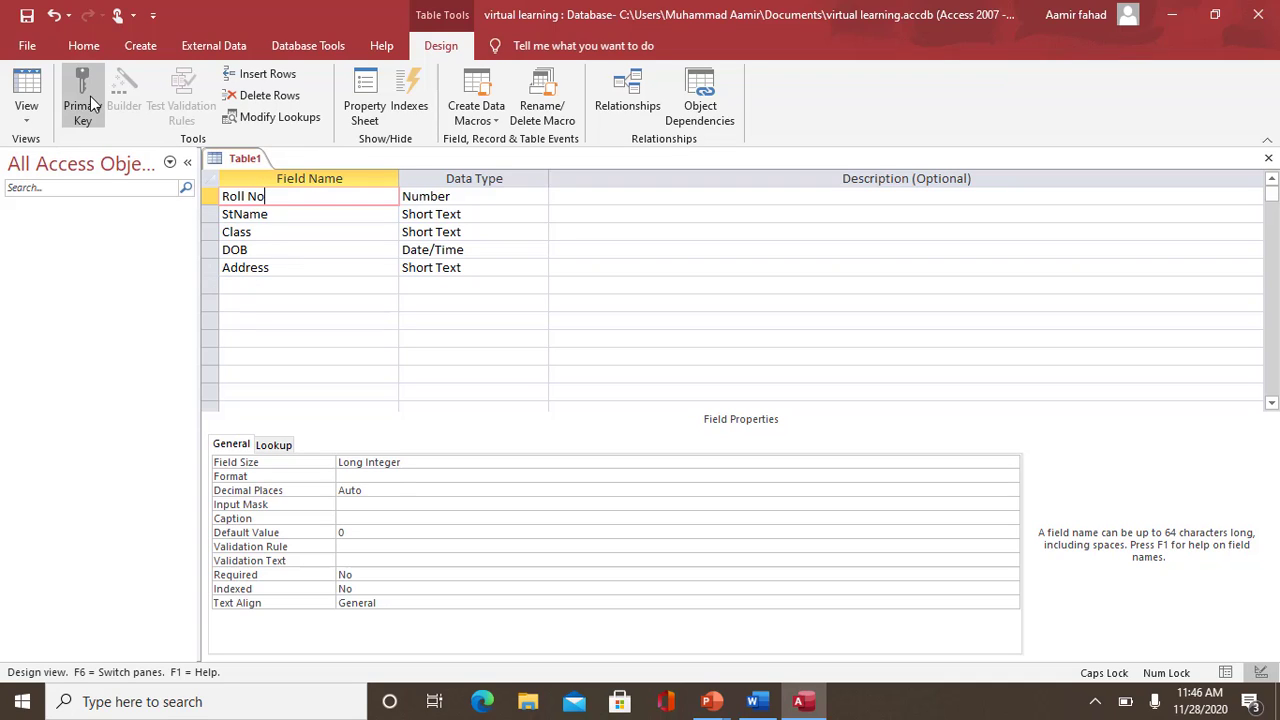
click(90, 96)
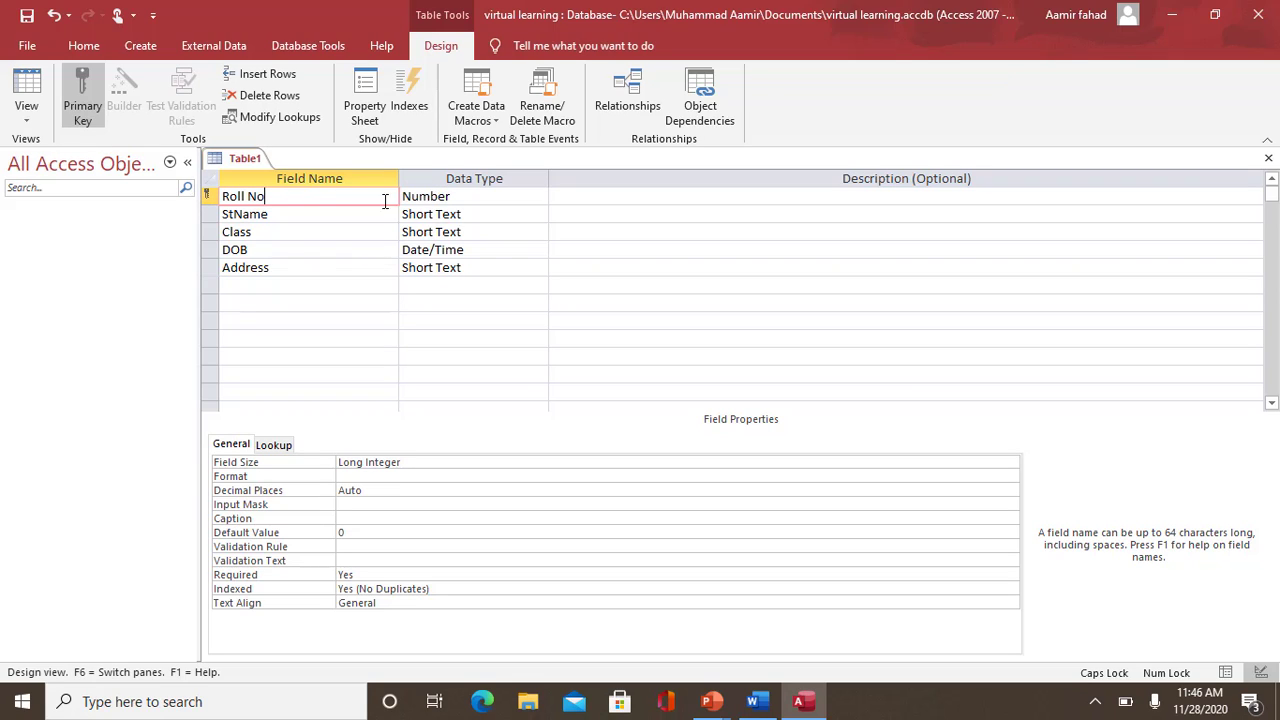
click(104, 118)
click(278, 268)
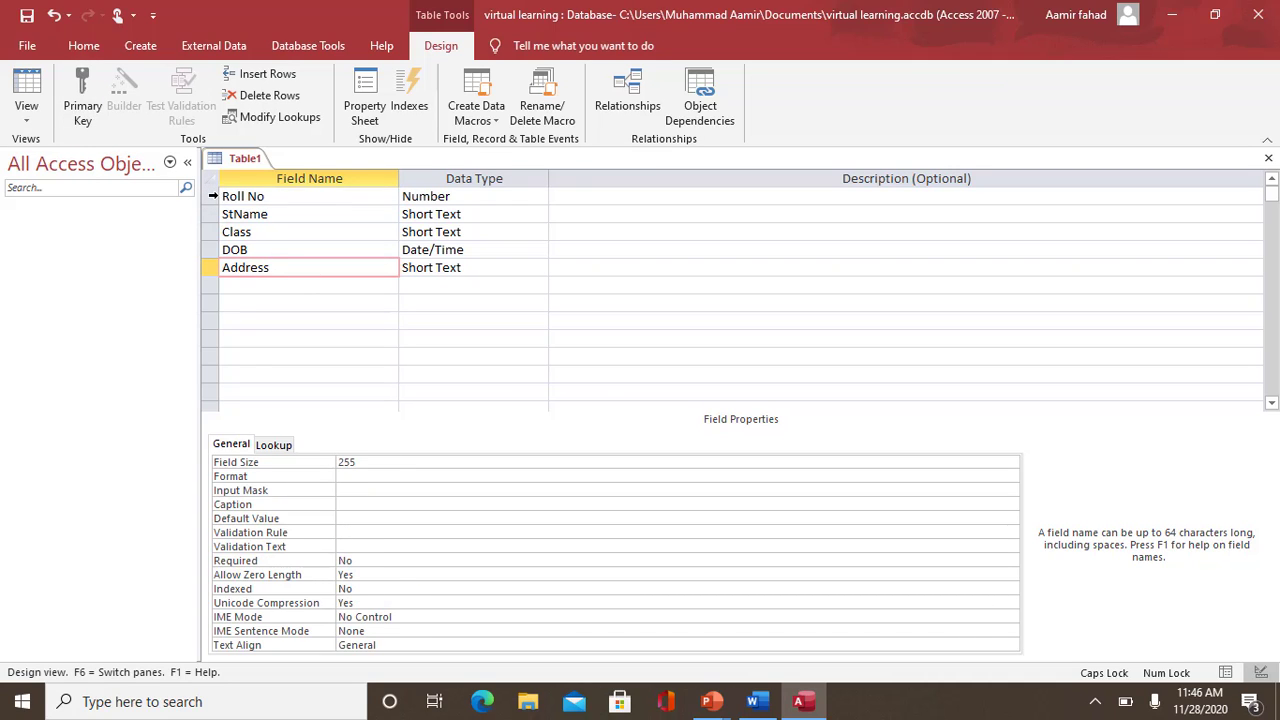
Select the whole Roll No field row and set it as the table's primary key
click(208, 196)
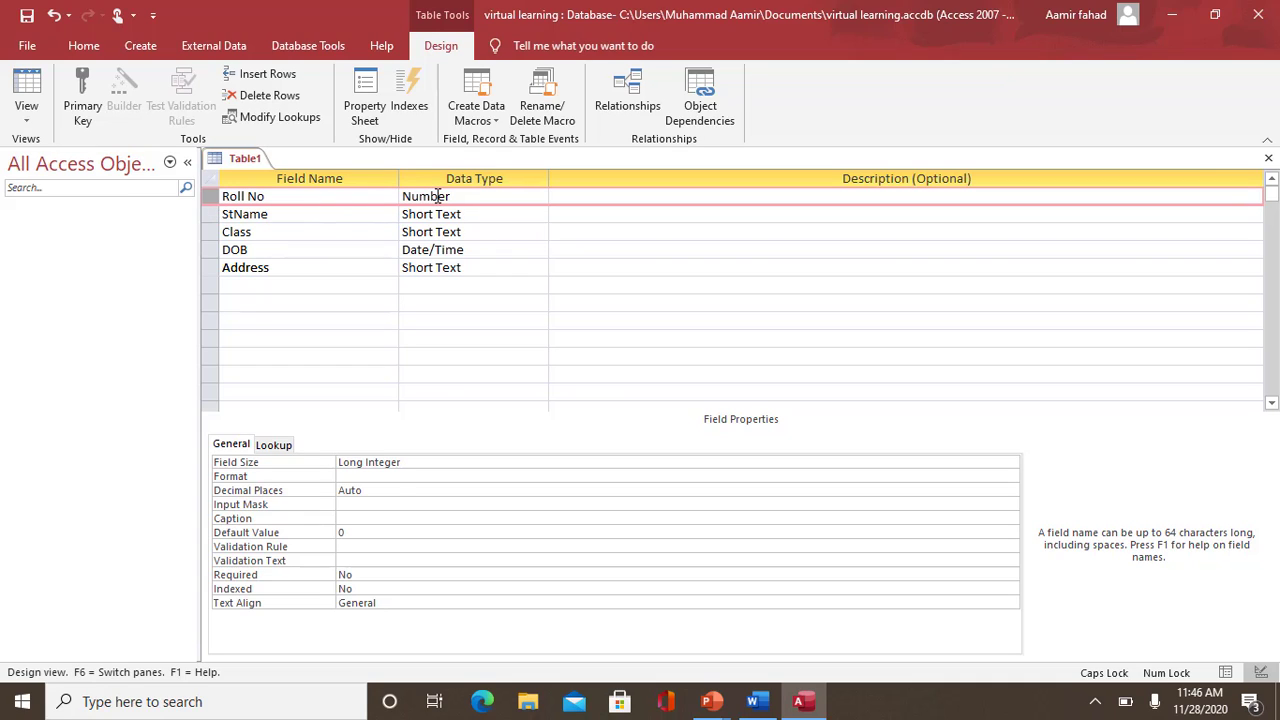
right_click(210, 200)
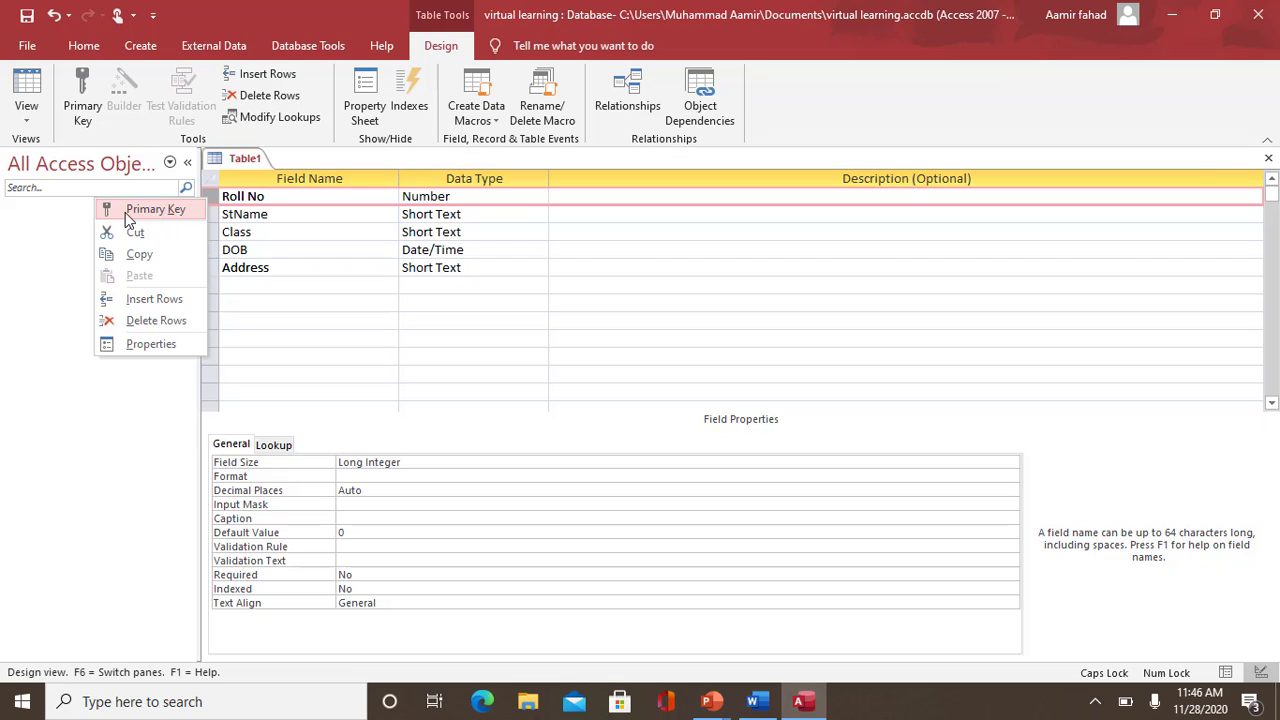
click(166, 210)
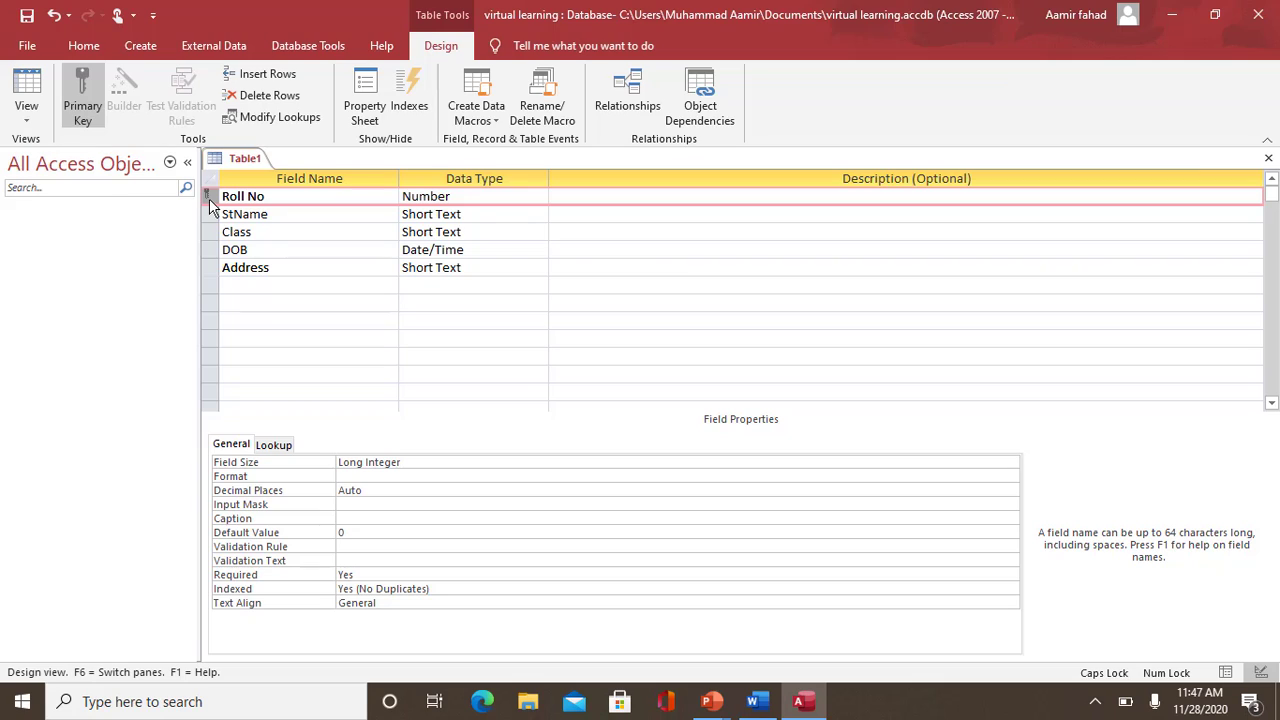
mouse_move(210, 207)
Save the table under the name STUDENT and close it
click(26, 22)
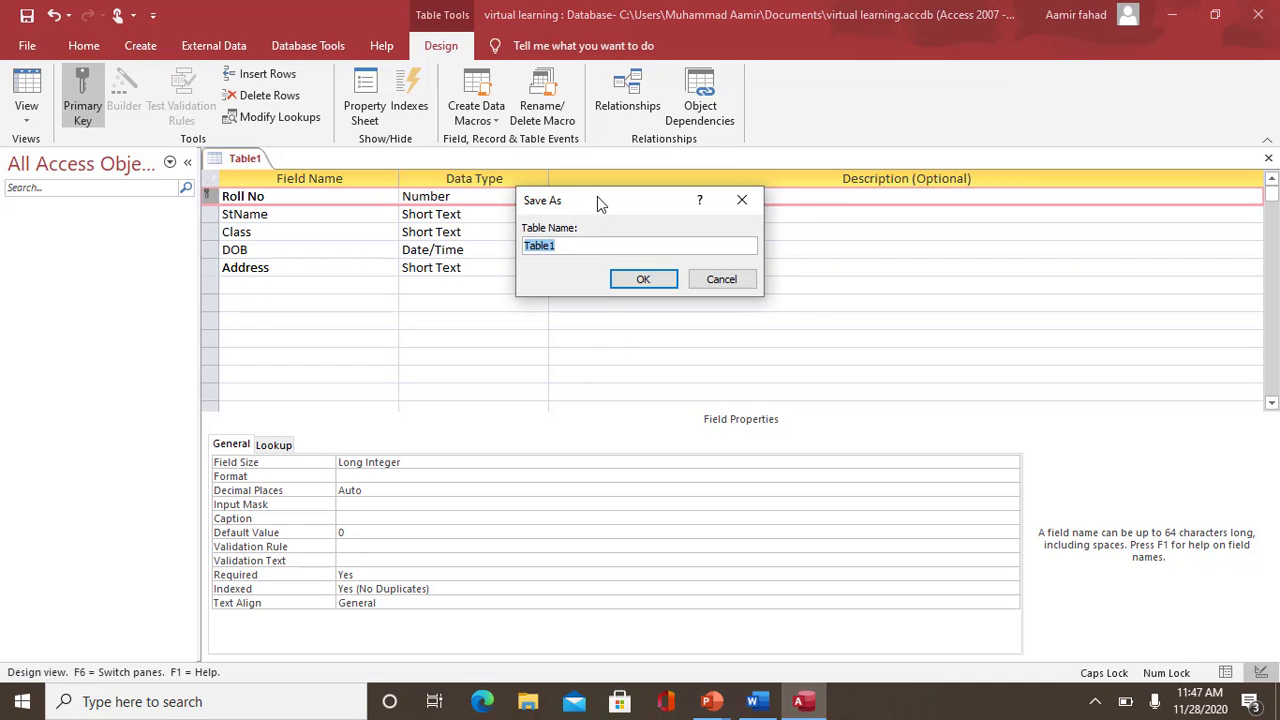
drag(597, 196, 629, 219)
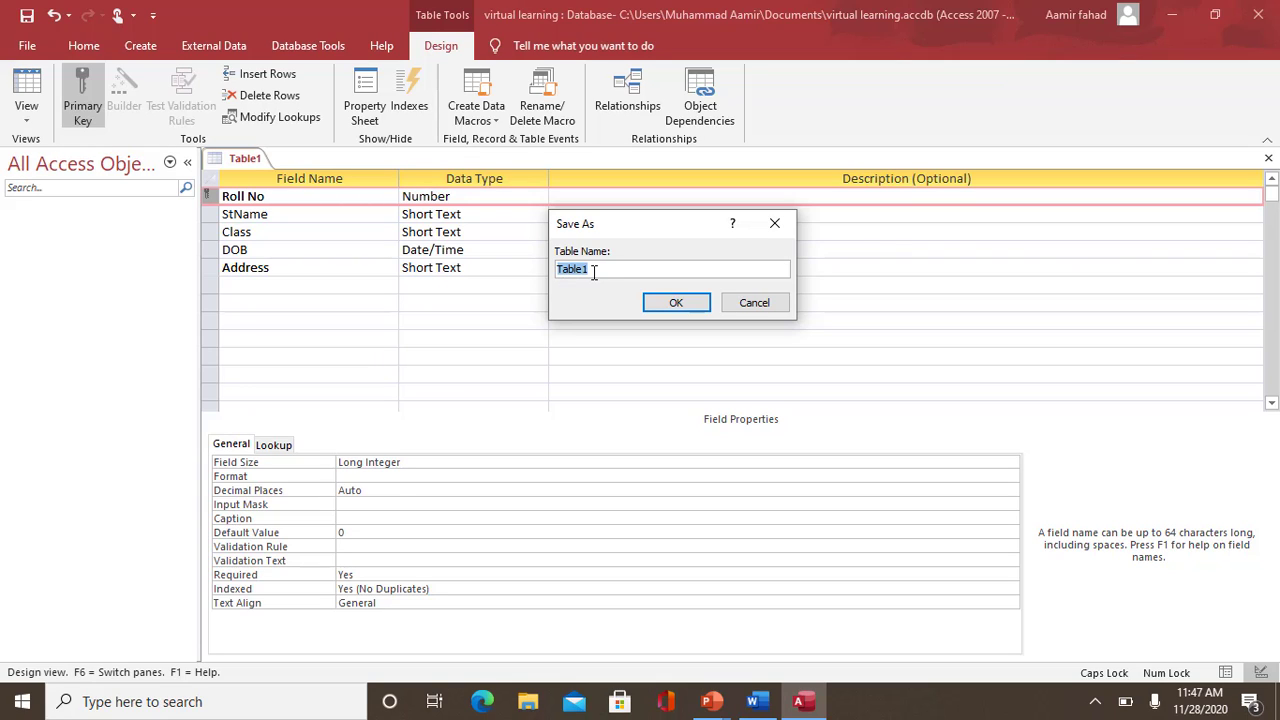
key(BackSpace)
key(BackSpace)
key(Caps_Lock)
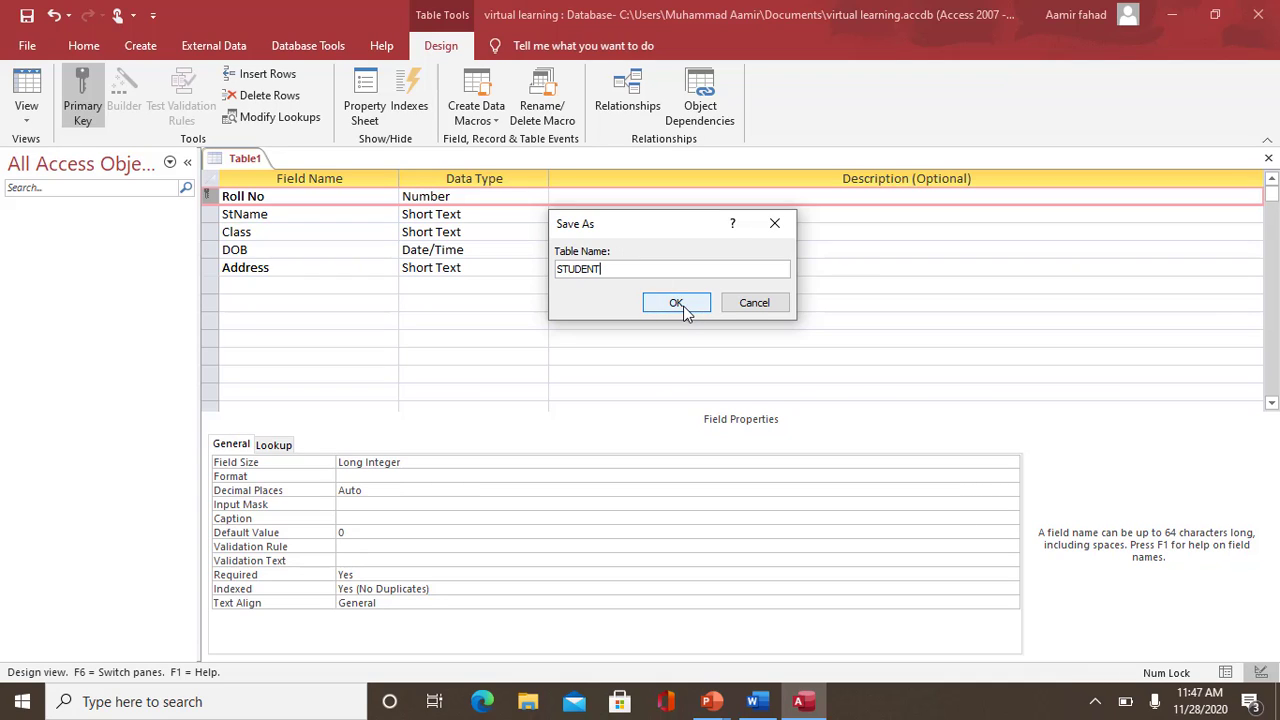
click(676, 303)
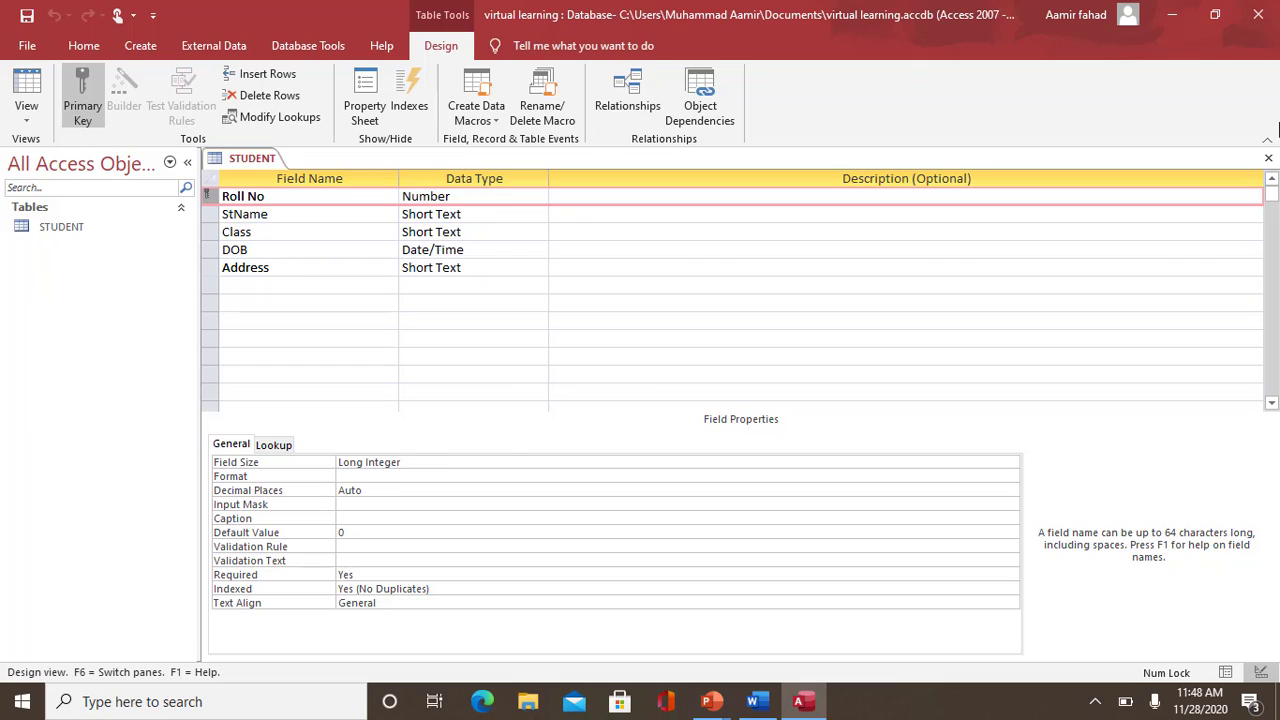
click(1268, 158)
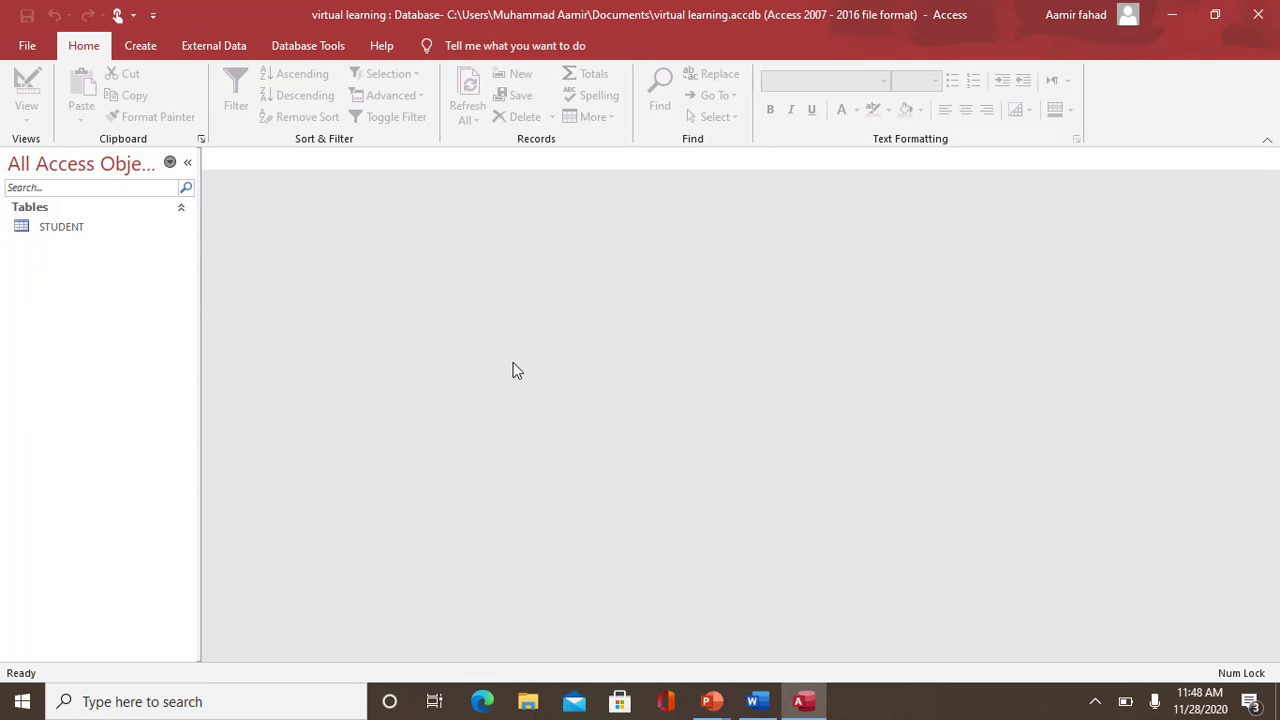
Reopen the STUDENT table in Design View
click(77, 230)
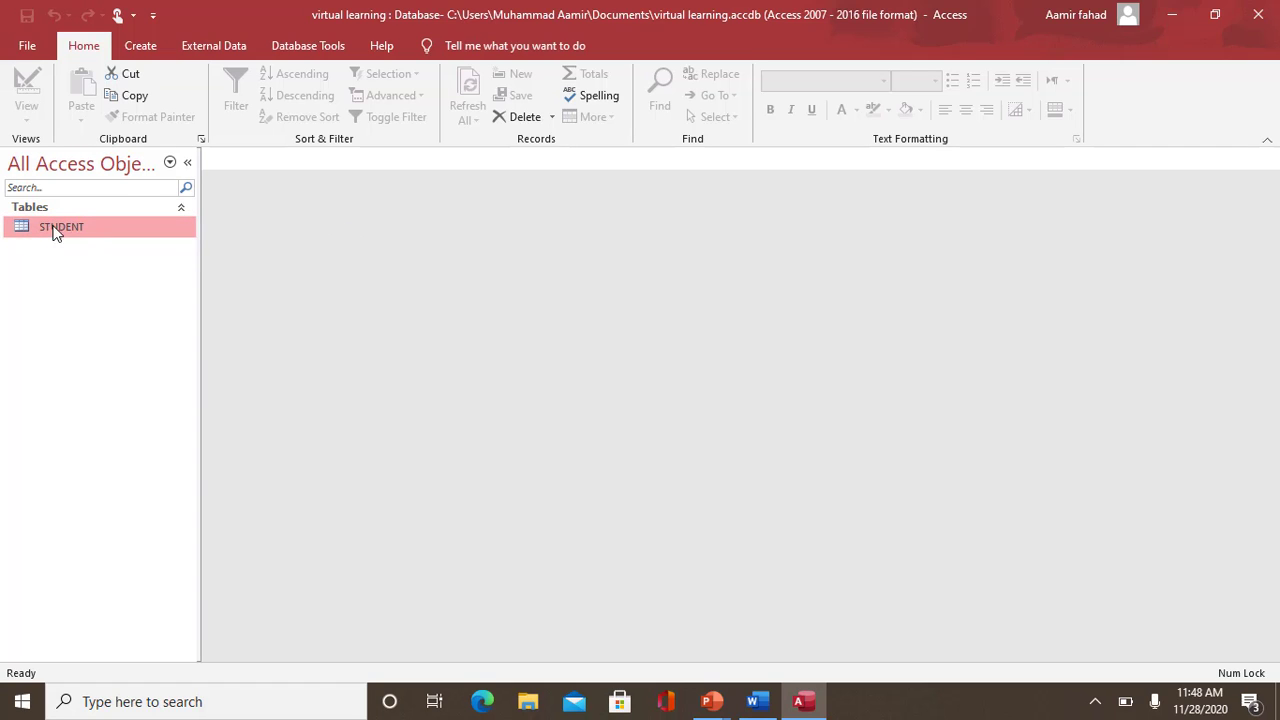
right_click(57, 228)
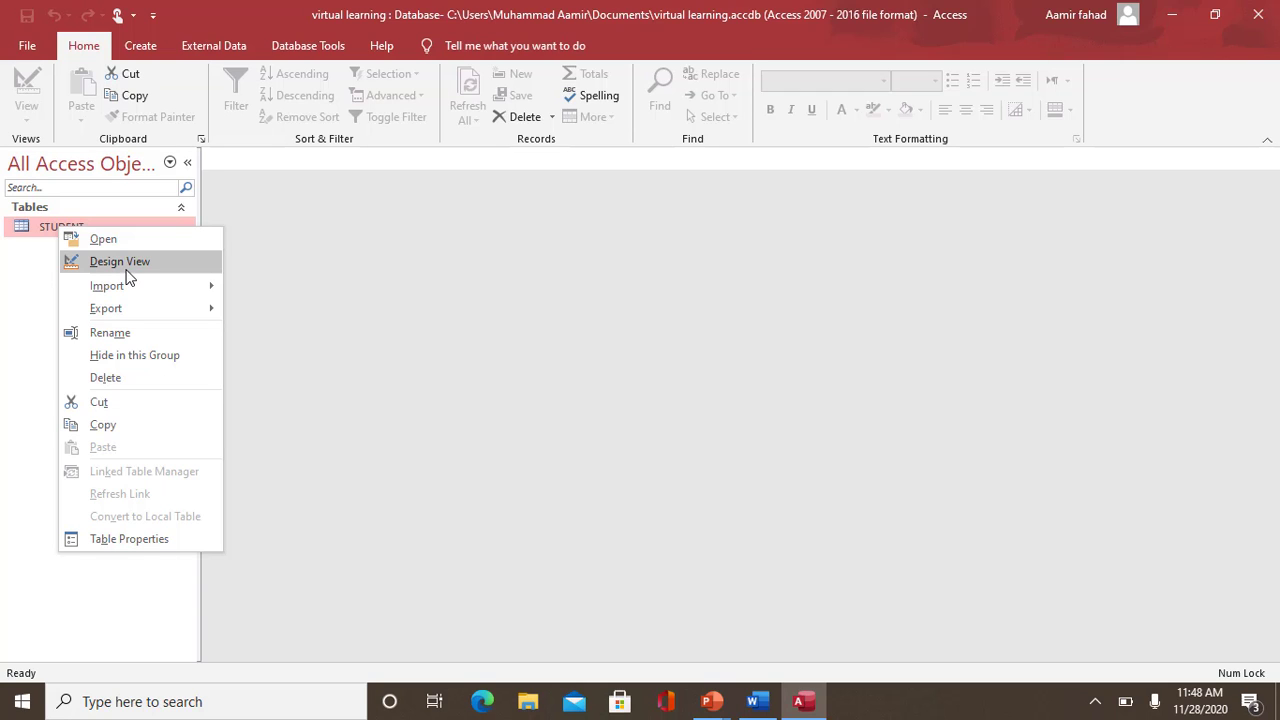
click(135, 264)
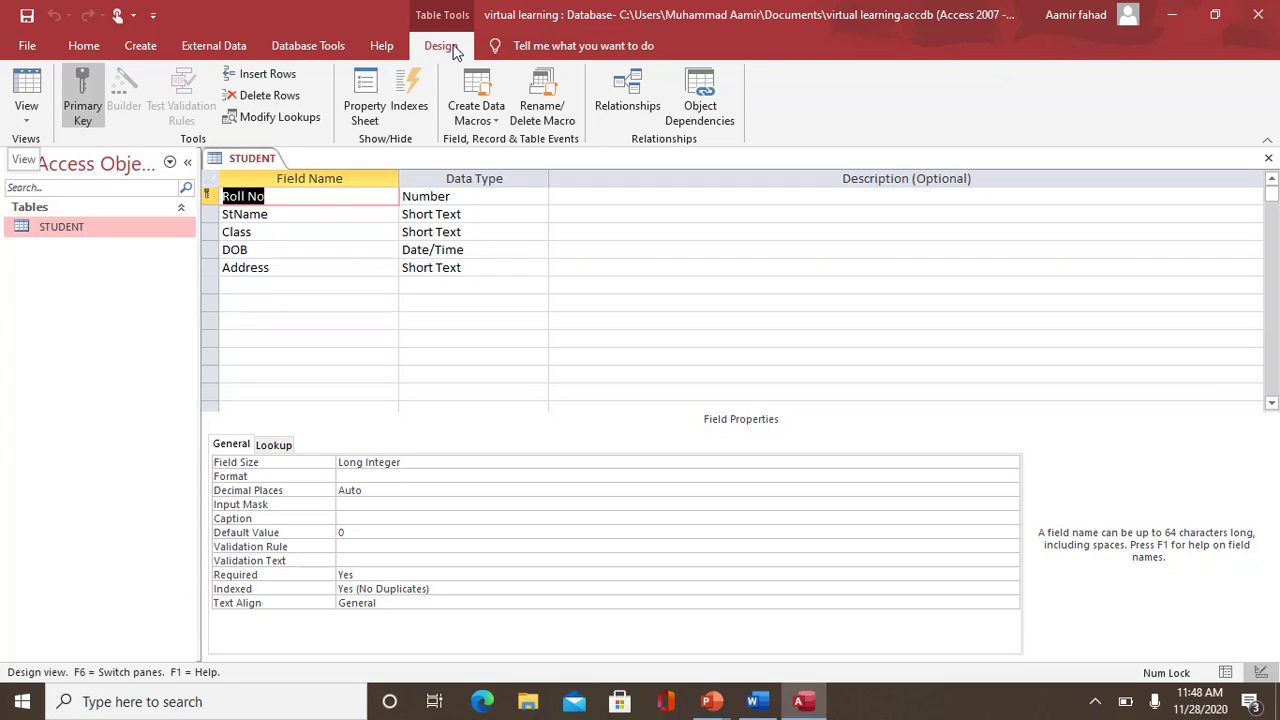
View the STUDENT table in Datasheet View, return to Design View, and close the table
click(27, 128)
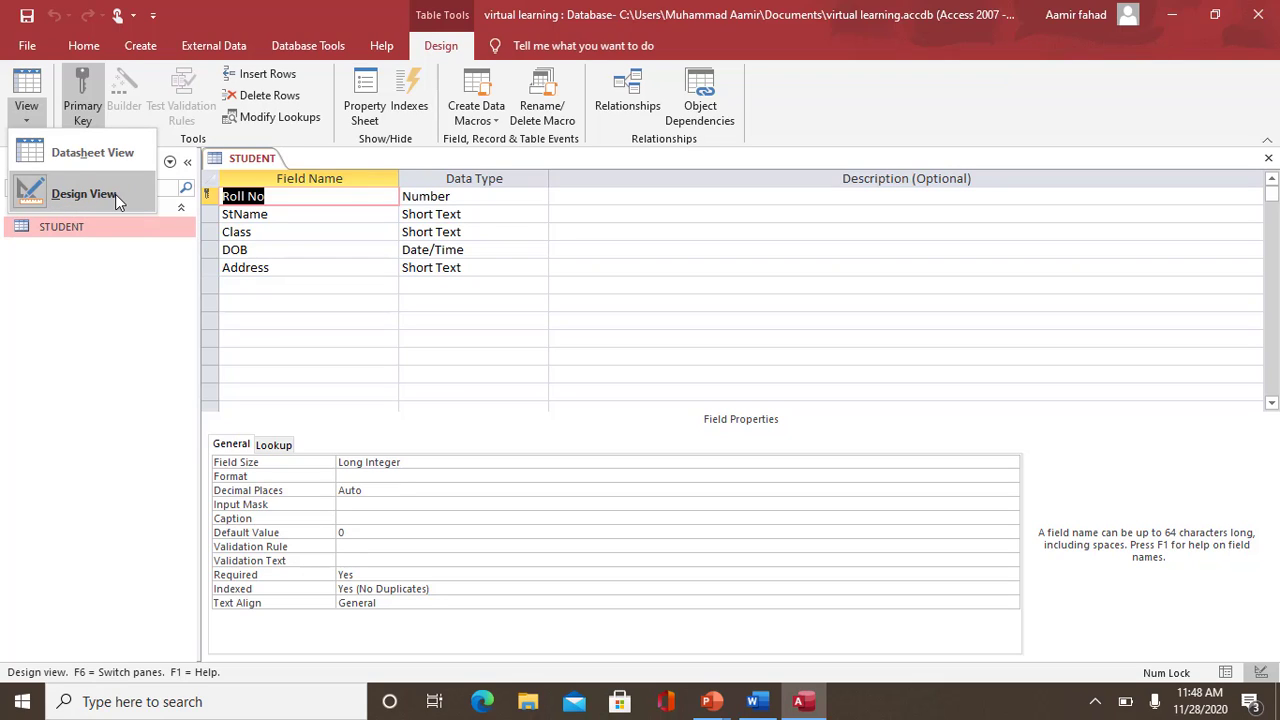
click(72, 165)
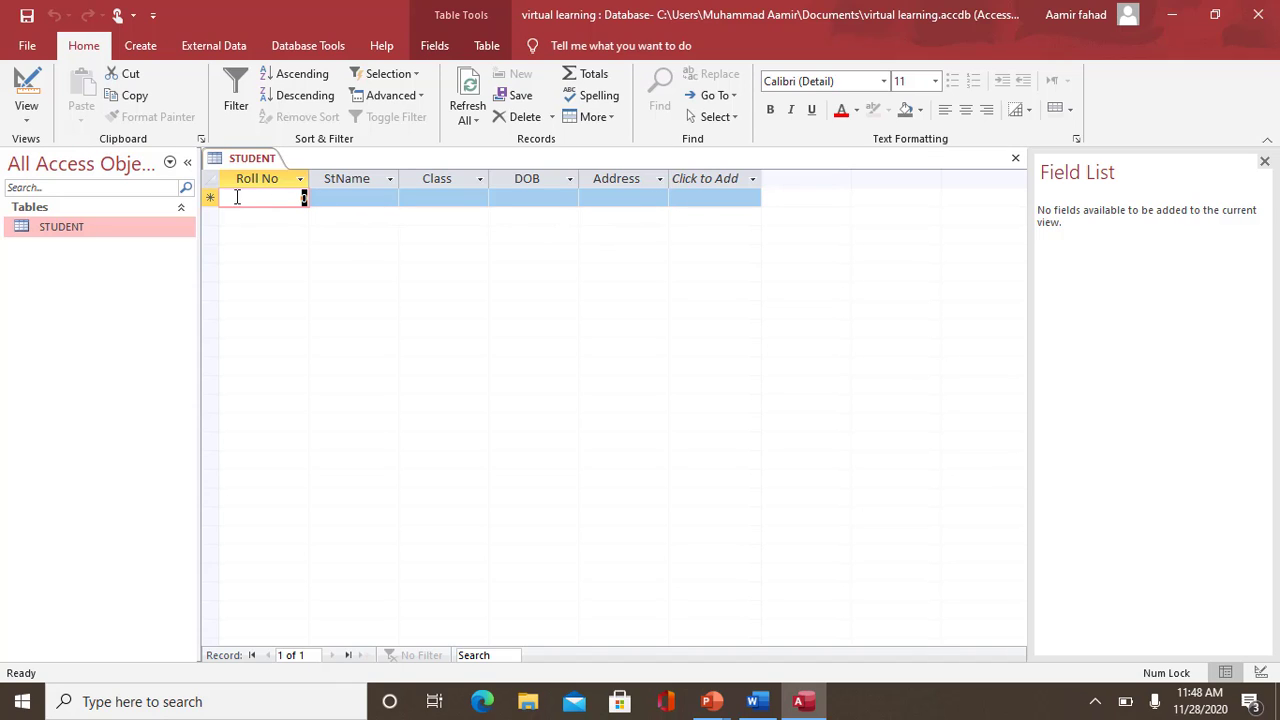
click(27, 122)
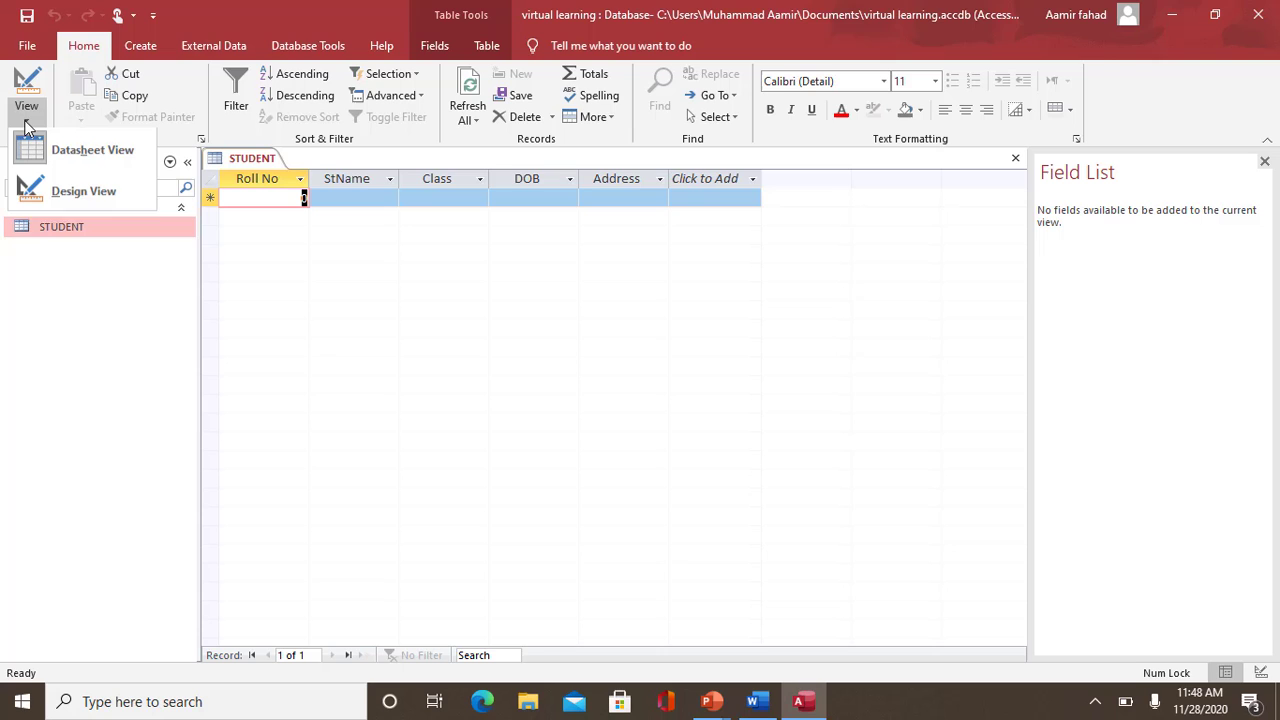
click(89, 196)
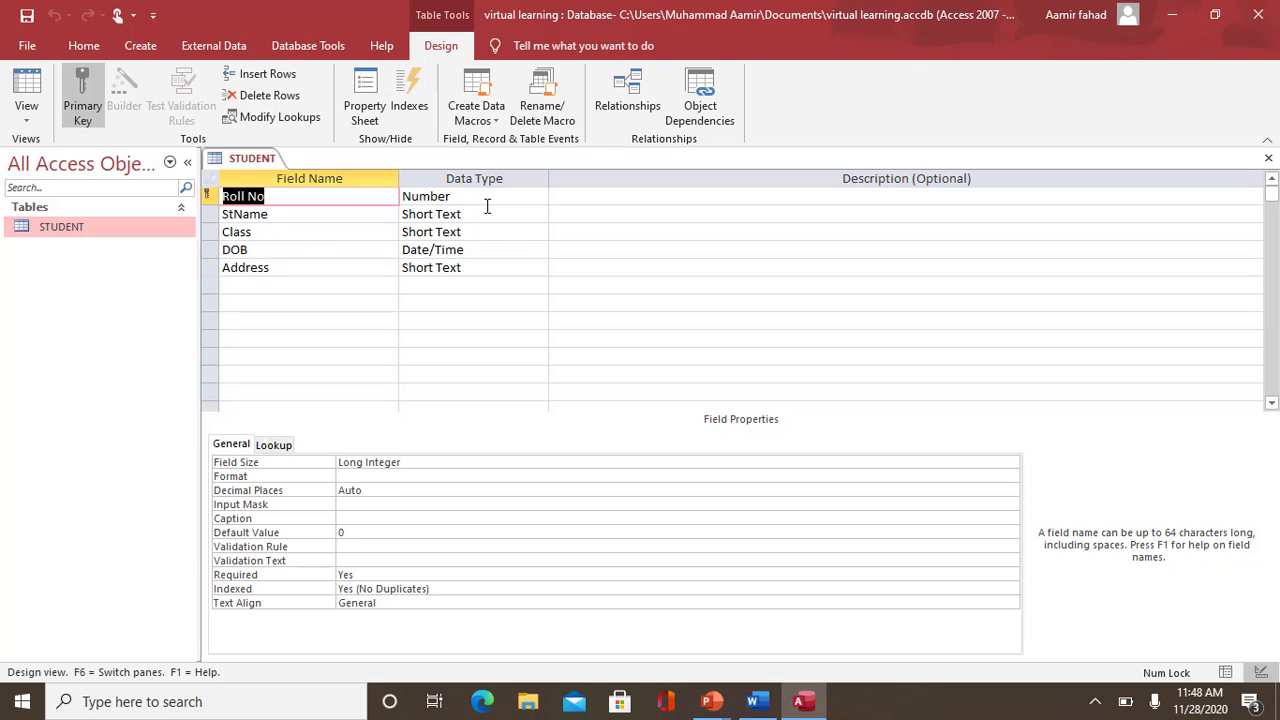
click(1268, 161)
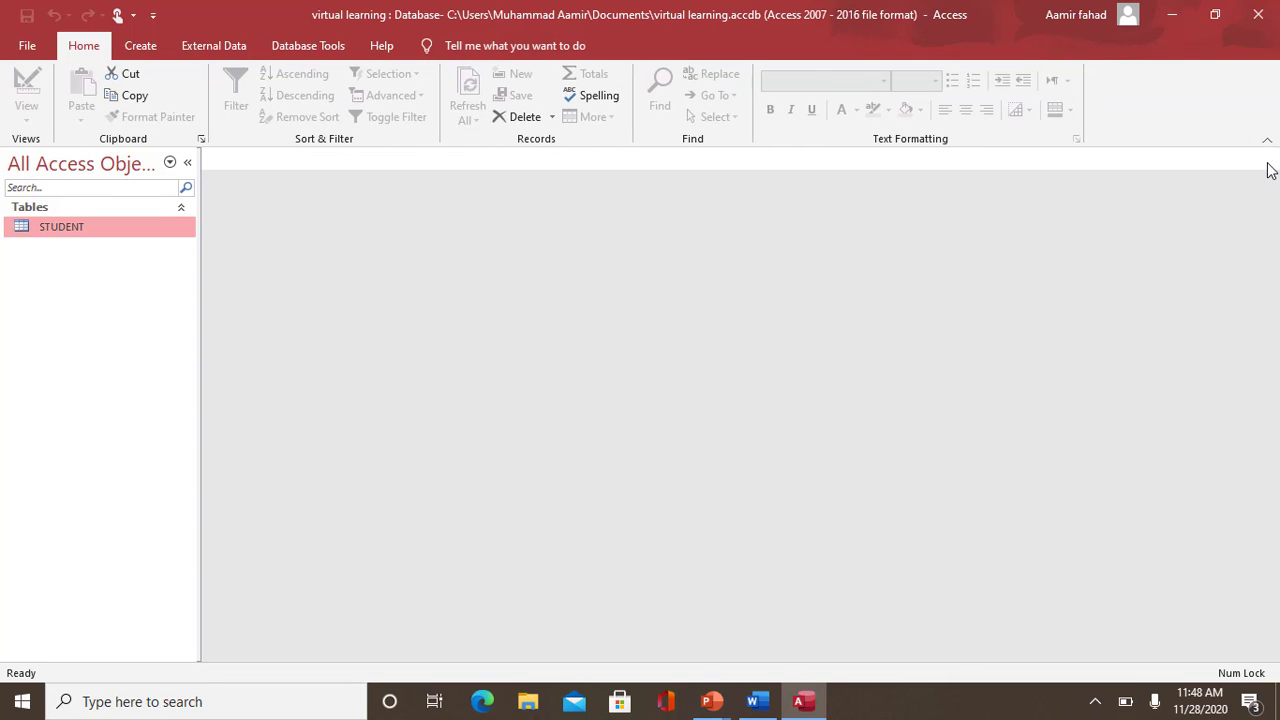
Open the STUDENT table for data entry and start the first record with Roll No 1, the student's name and class Dcom
double_click(30, 230)
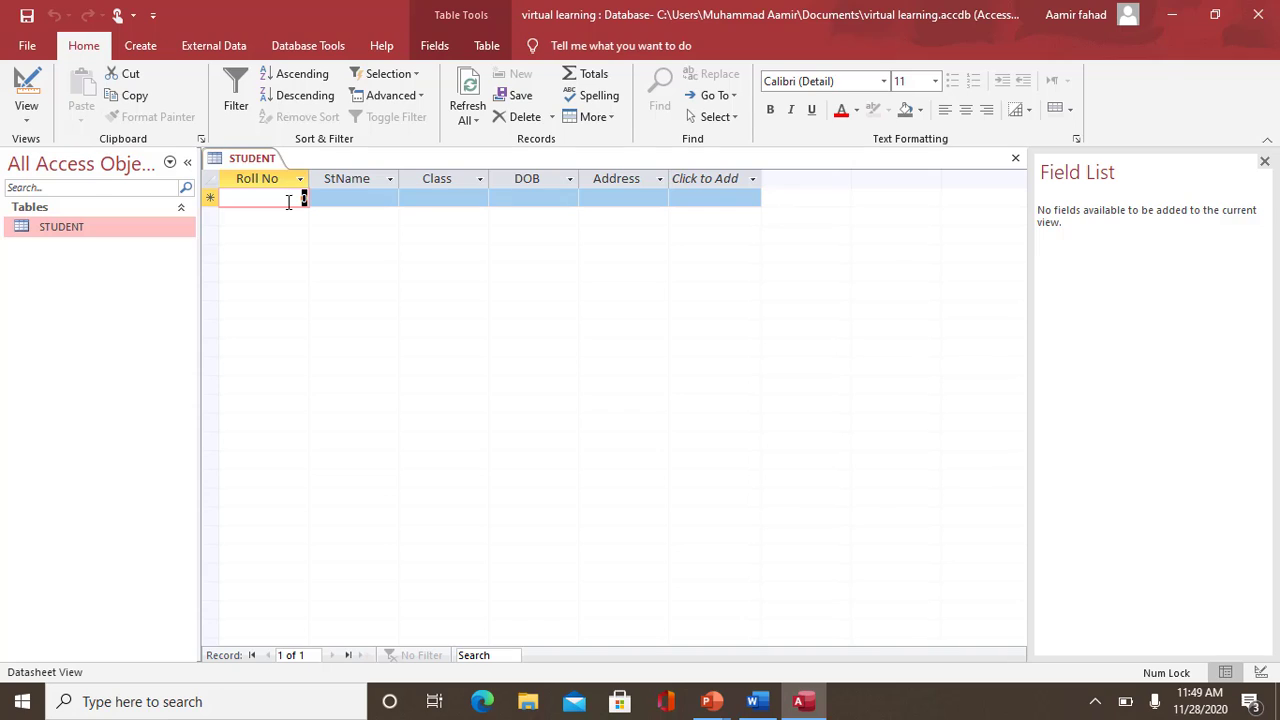
text(1)
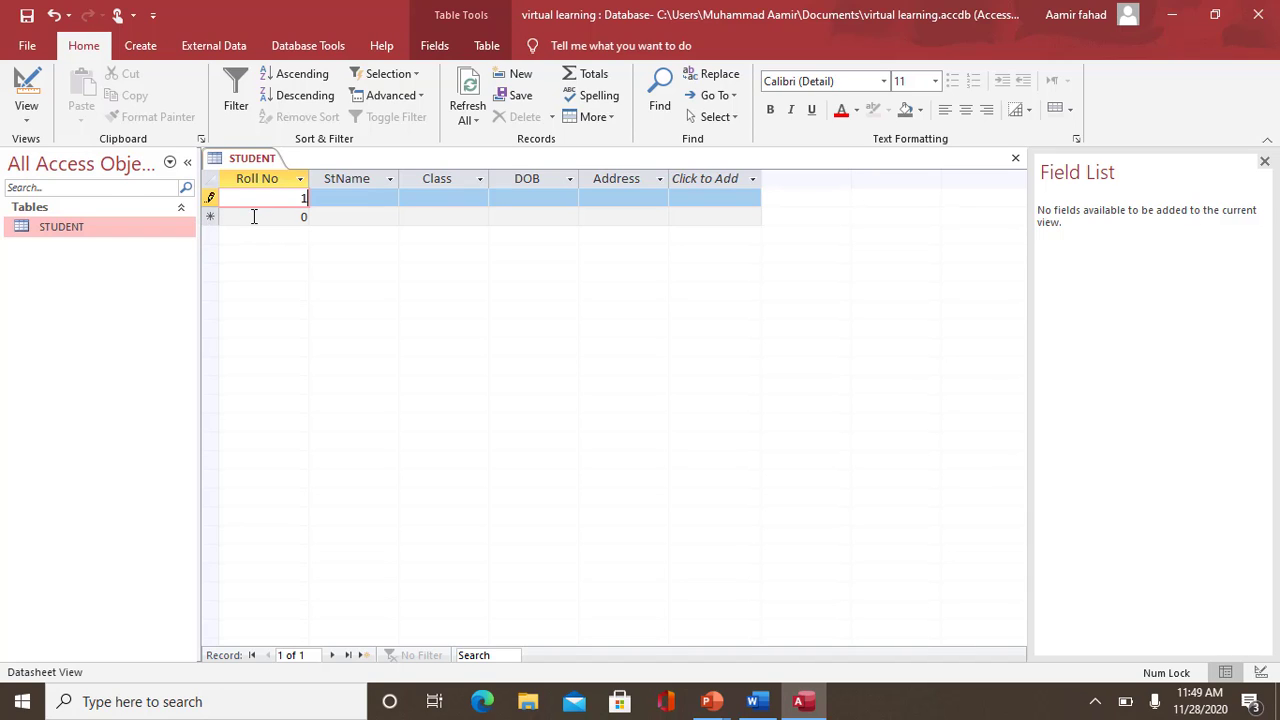
click(343, 200)
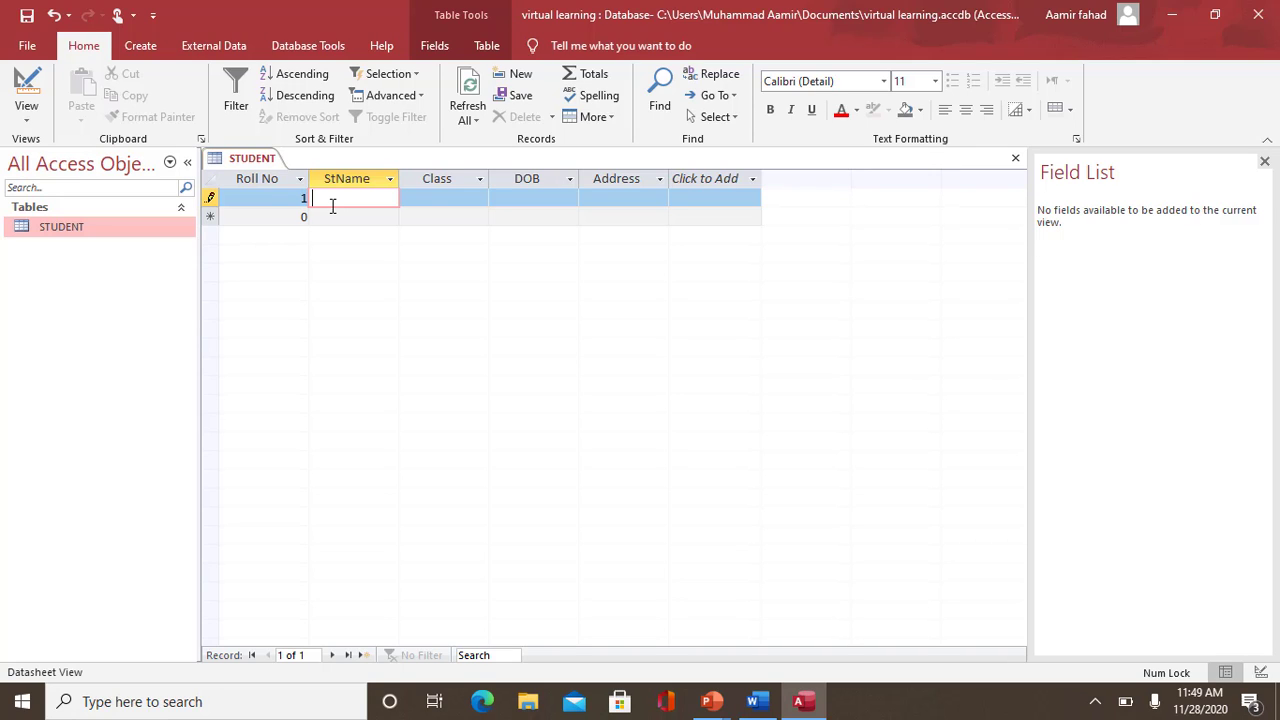
text(Salman)
click(425, 200)
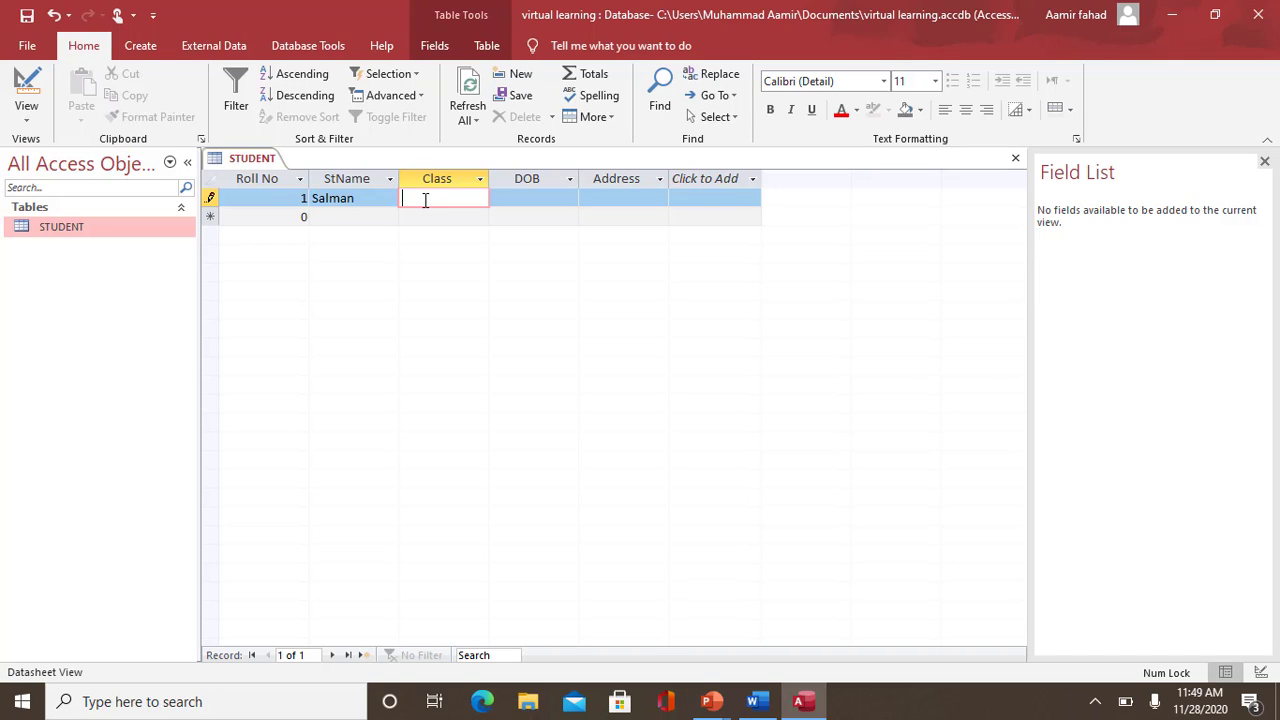
text(Dcom)
Pick a date for the first record's DOB field from the calendar, going back several years month by month
click(548, 196)
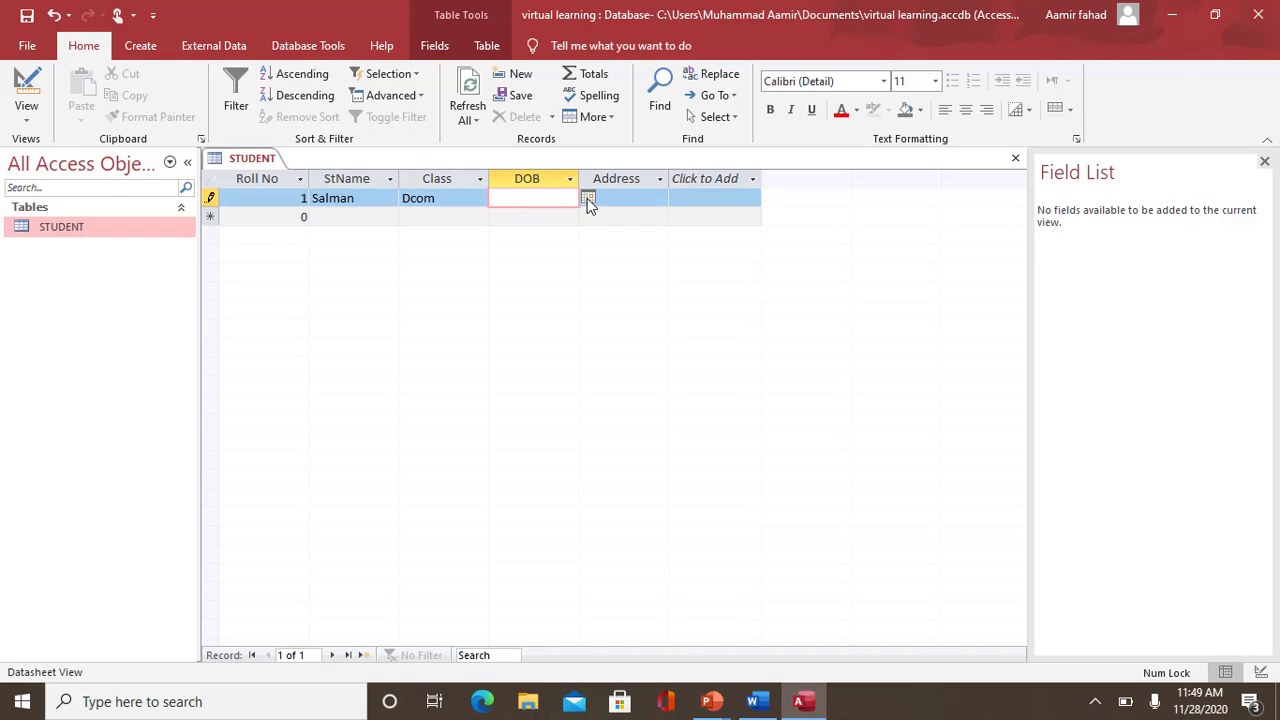
click(588, 199)
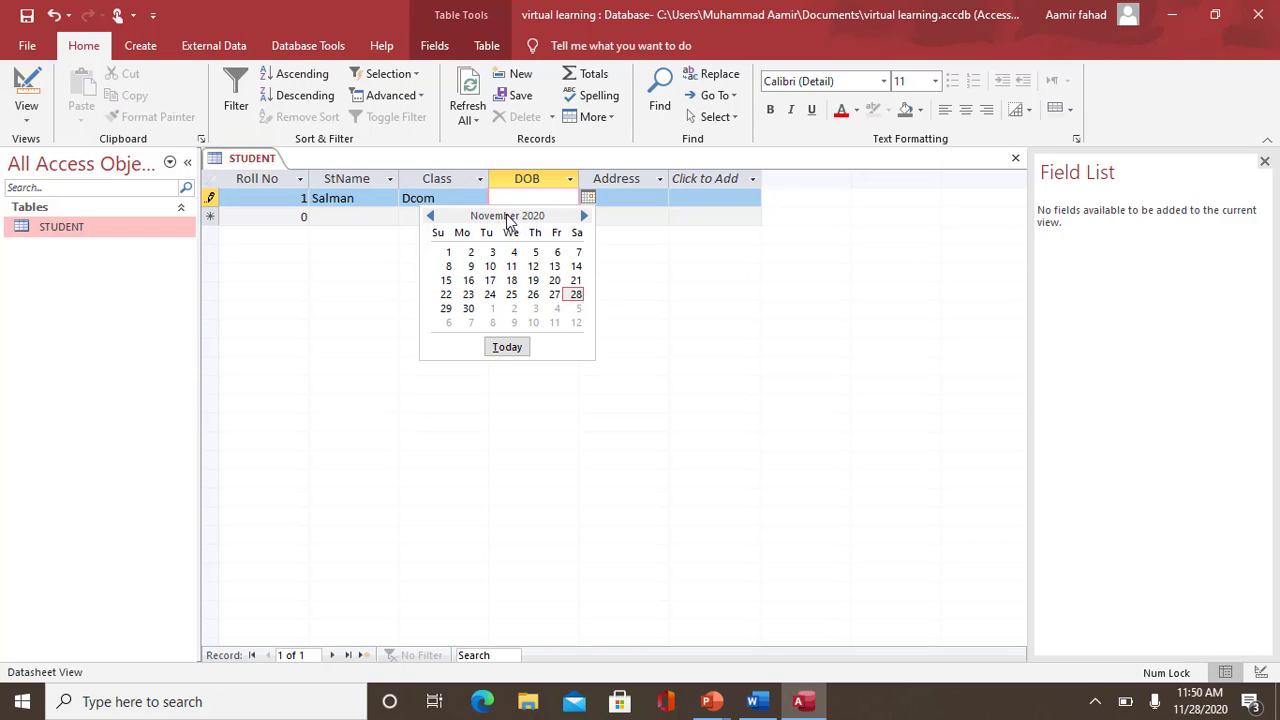
click(431, 217)
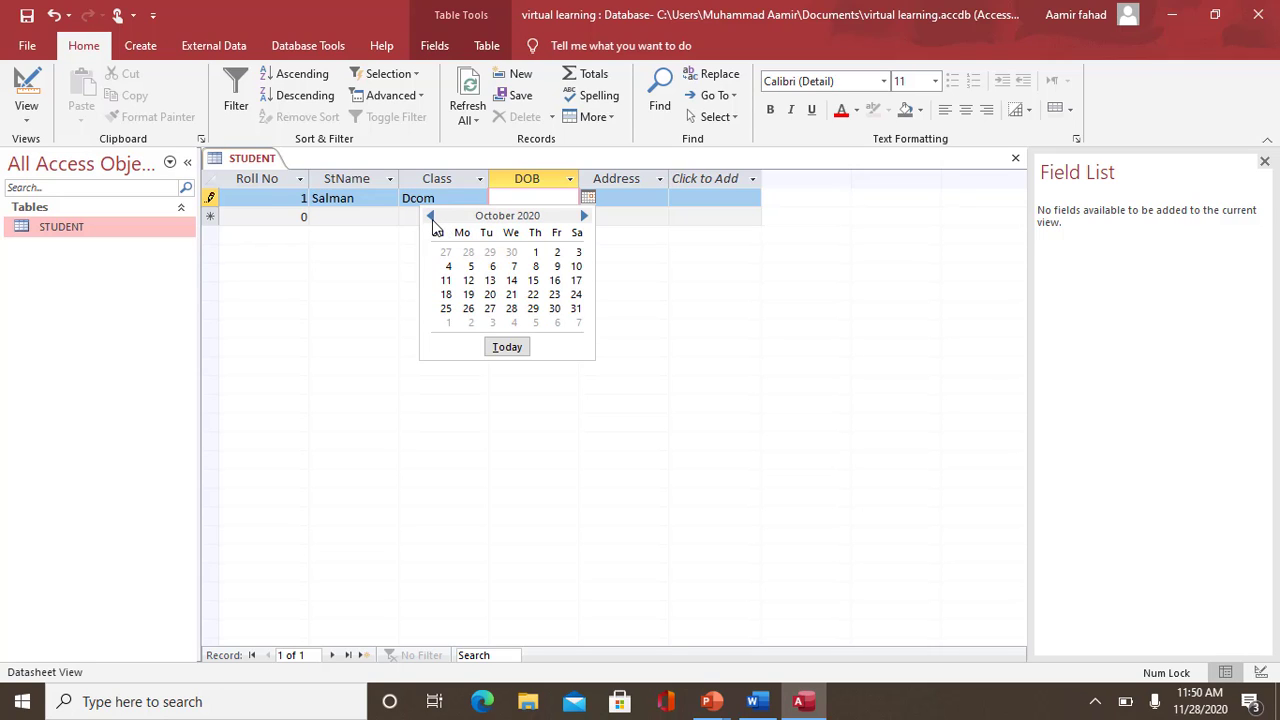
click(431, 218)
click(431, 218)
click(431, 218)
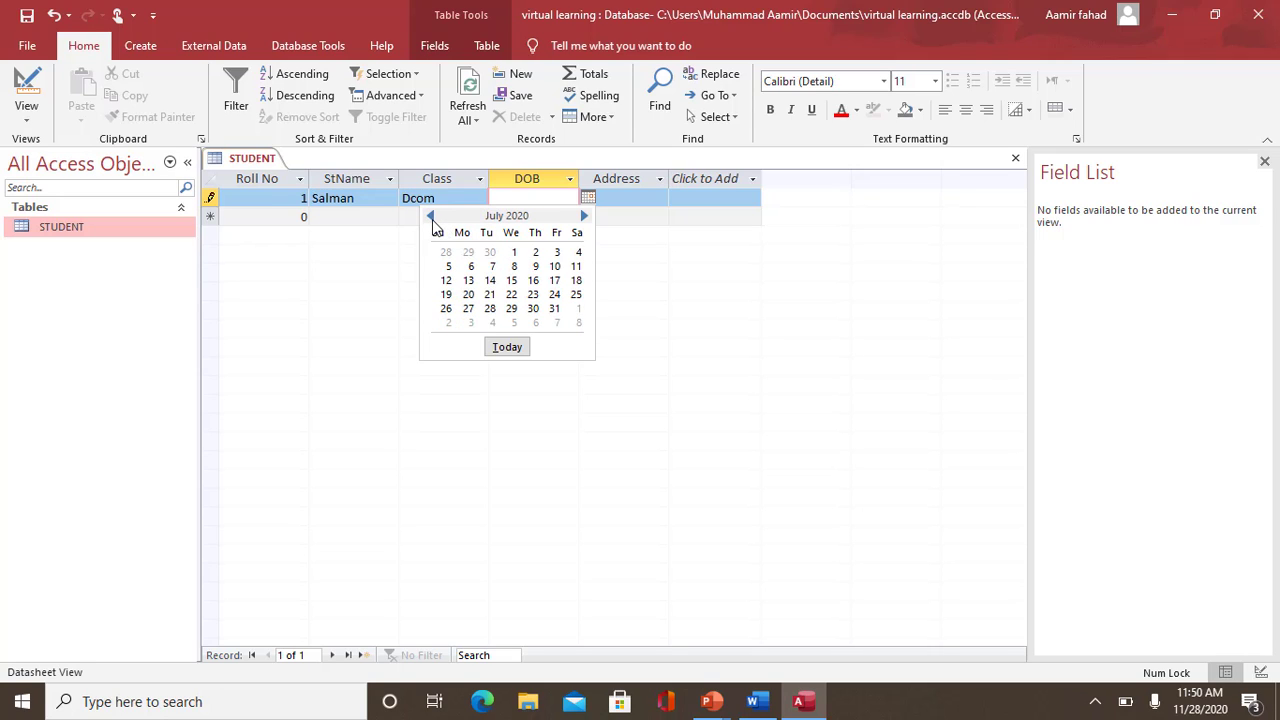
click(431, 218)
click(431, 218)
click(431, 218)
click(431, 218)
click(431, 218)
click(431, 218)
double_click(431, 218)
double_click(431, 218)
click(431, 218)
double_click(431, 218)
click(431, 218)
double_click(431, 218)
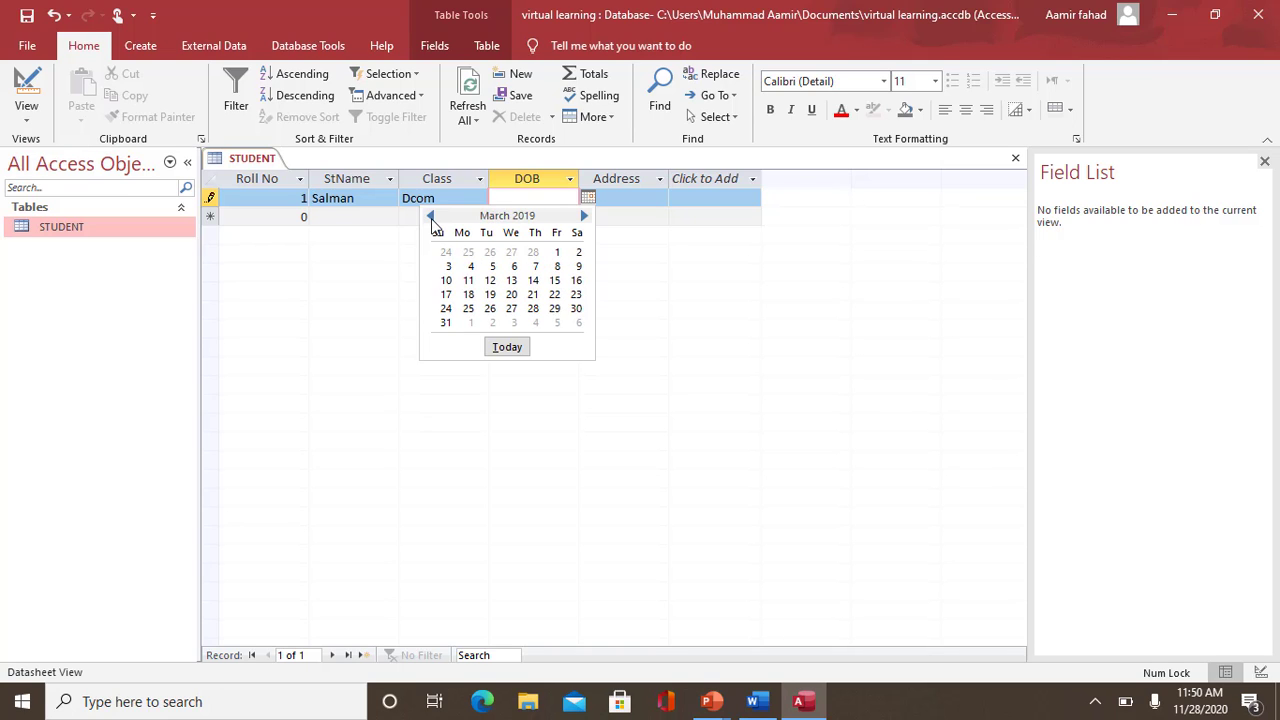
double_click(431, 218)
click(431, 218)
double_click(431, 218)
double_click(431, 218)
double_click(431, 218)
click(431, 218)
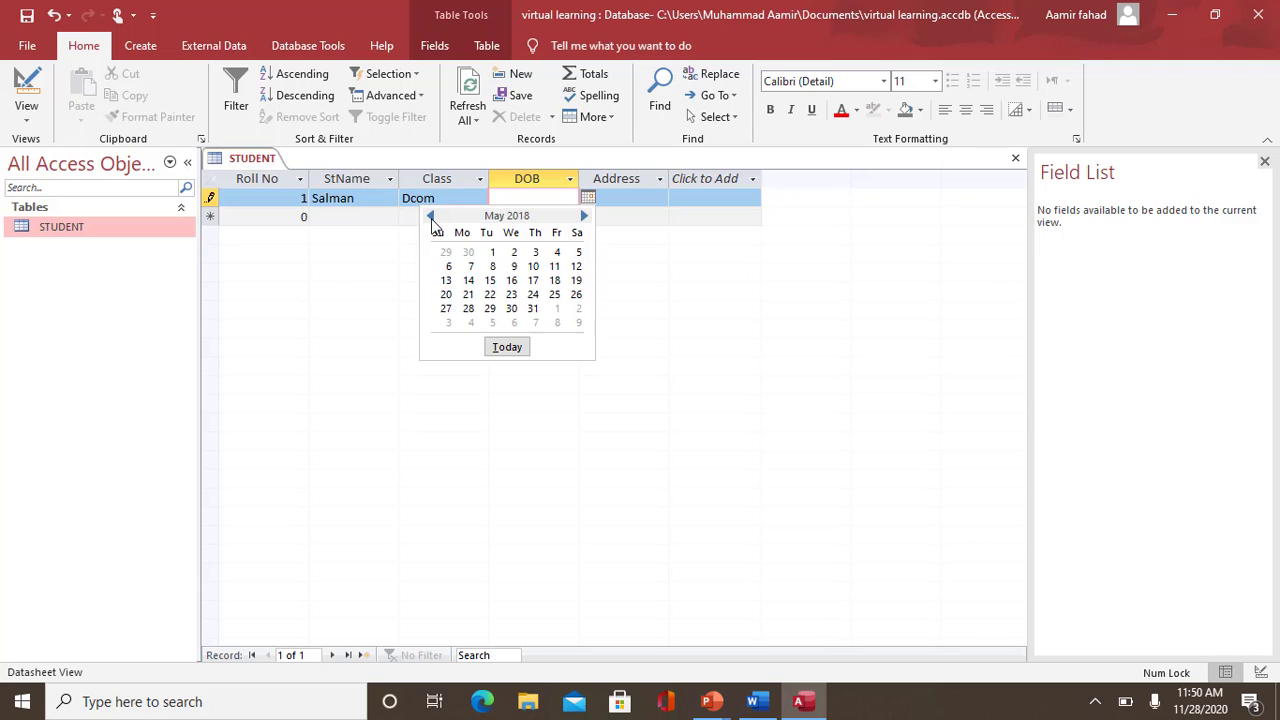
double_click(431, 218)
double_click(431, 218)
double_click(431, 218)
click(431, 218)
click(431, 218)
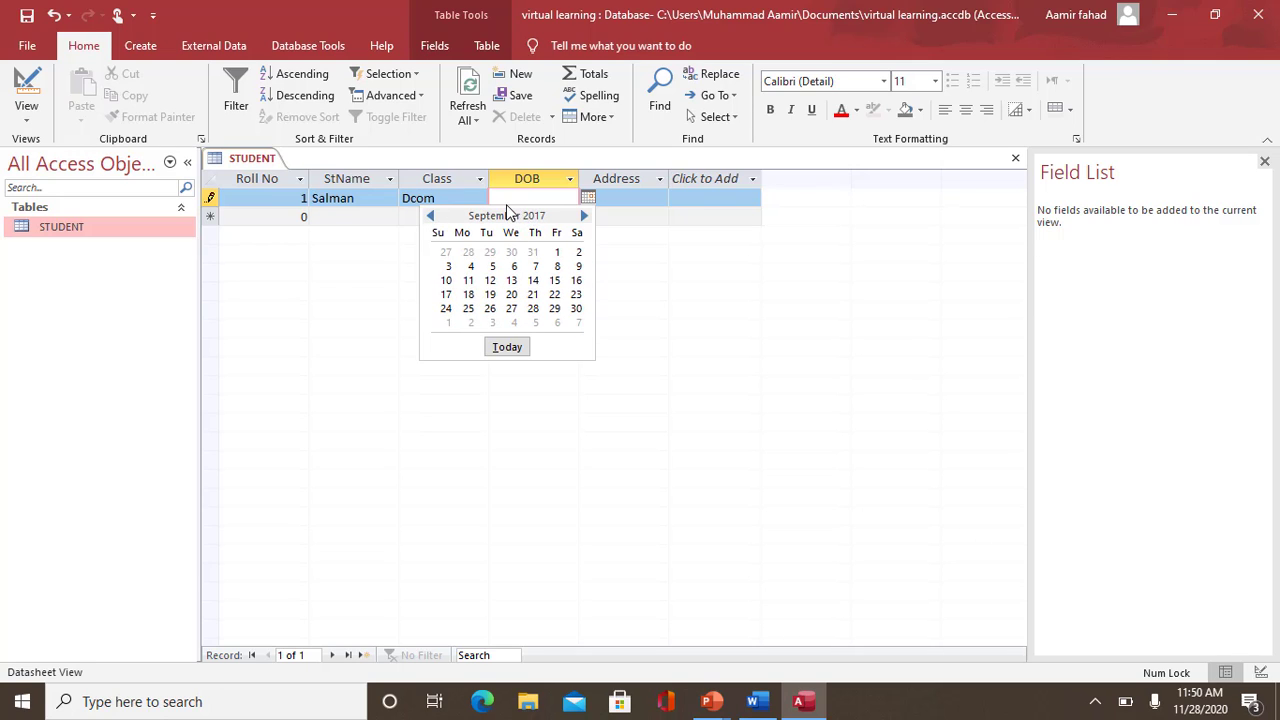
click(533, 280)
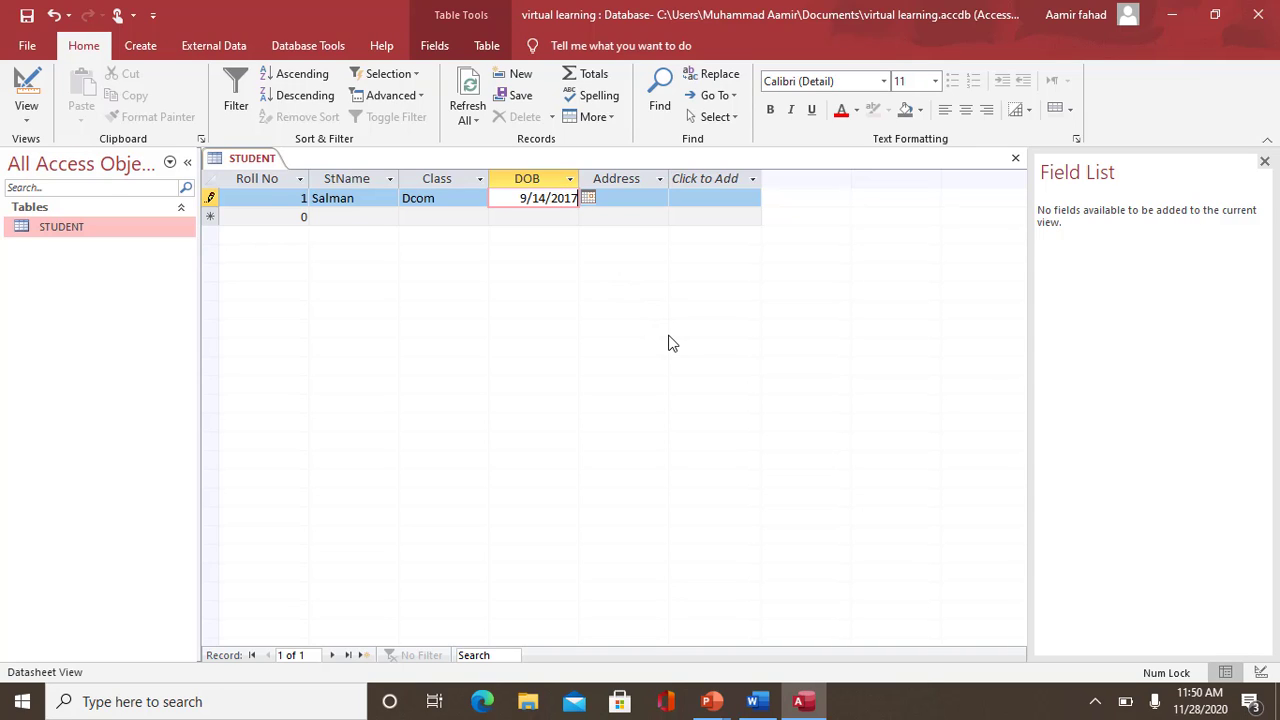
Replace the picked date in the first record's DOB field with the student's date of birth entered manually
key(BackSpace)
key(BackSpace)
text(12)
key(BackSpace)
key(BackSpace)
text(25)
Fill in the student's address in the first record and move on to a new record
click(616, 197)
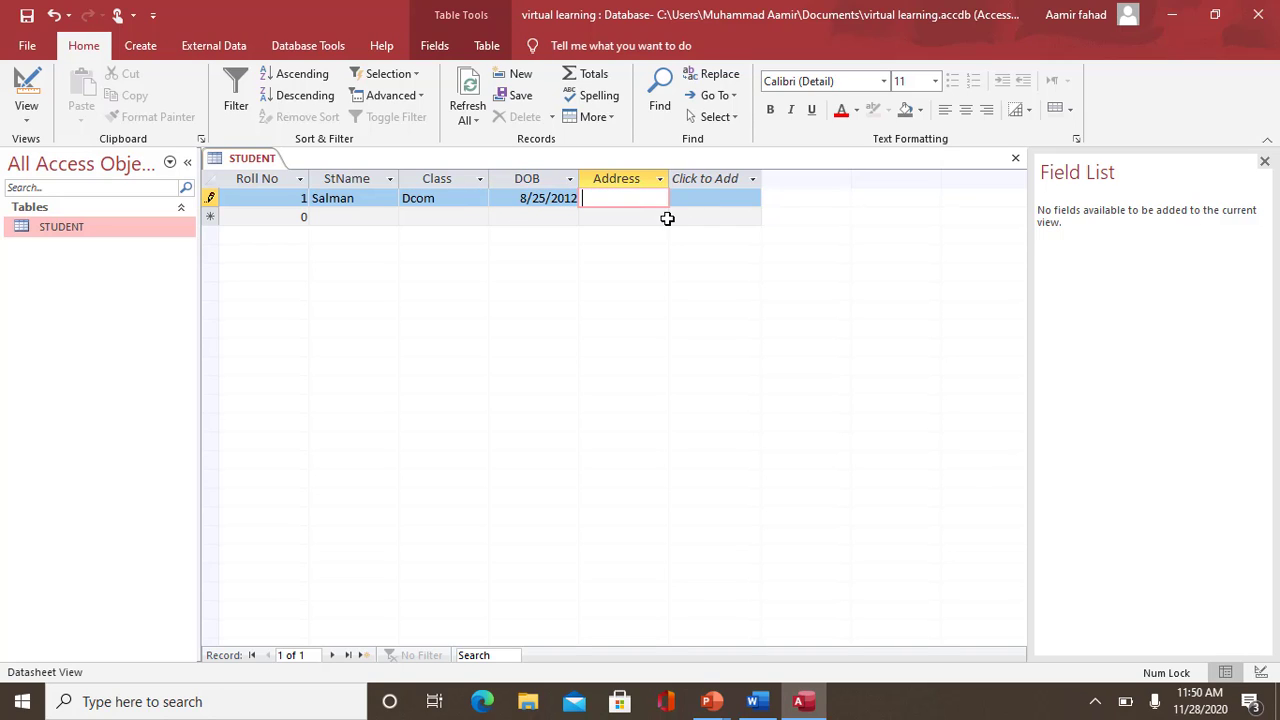
text(Lahor)
text(e)
text(, Model )
text(Town)
key(Tab)
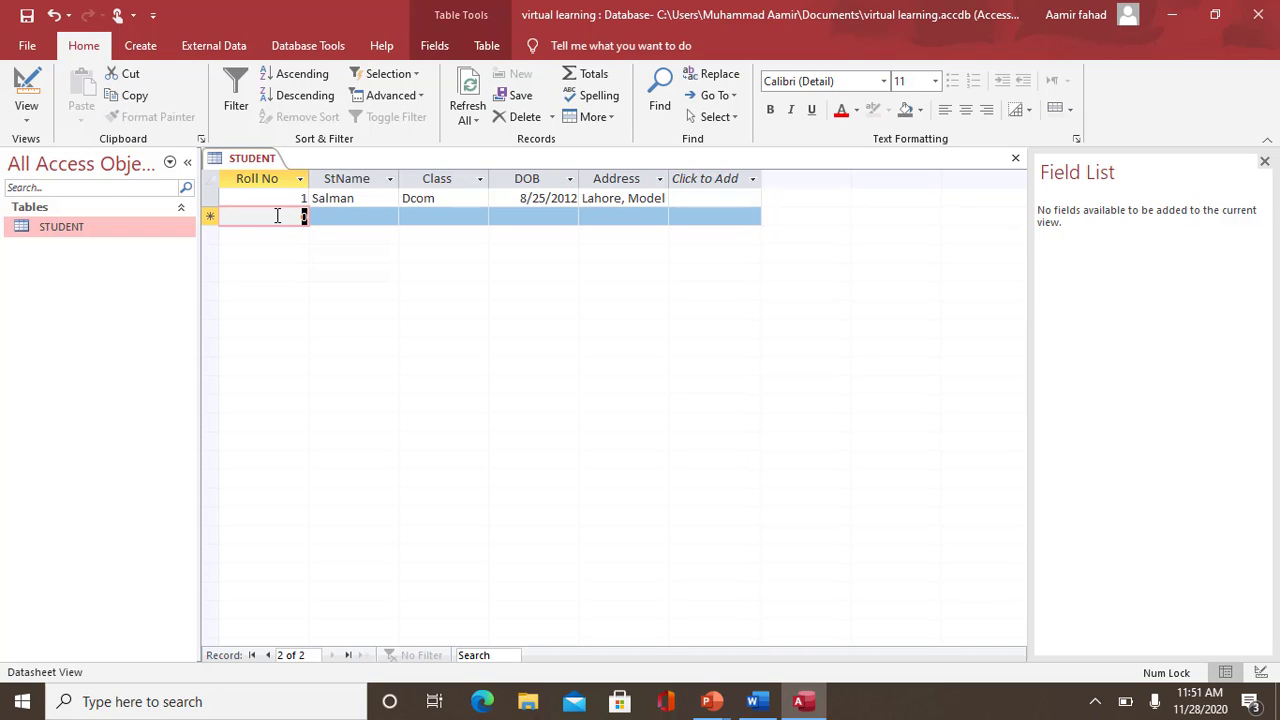
Try to add a second record that reuses Roll No 1, and dismiss the resulting dialog
text(1)
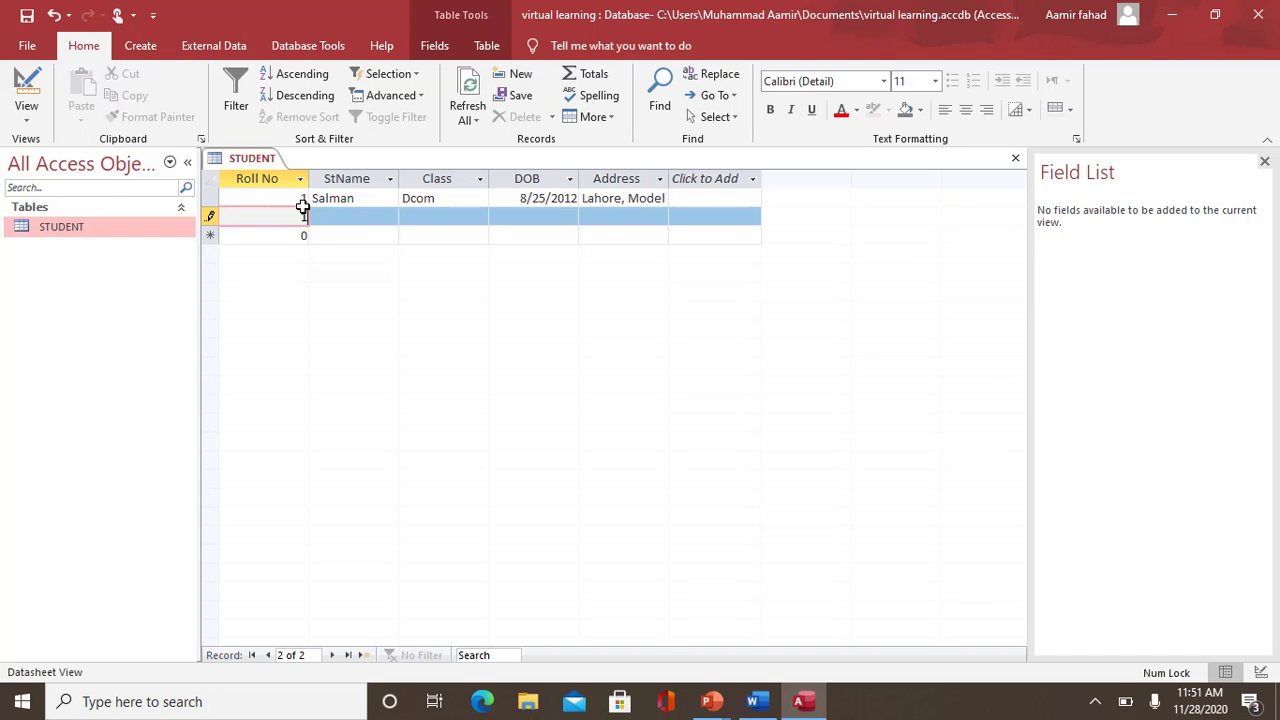
click(366, 212)
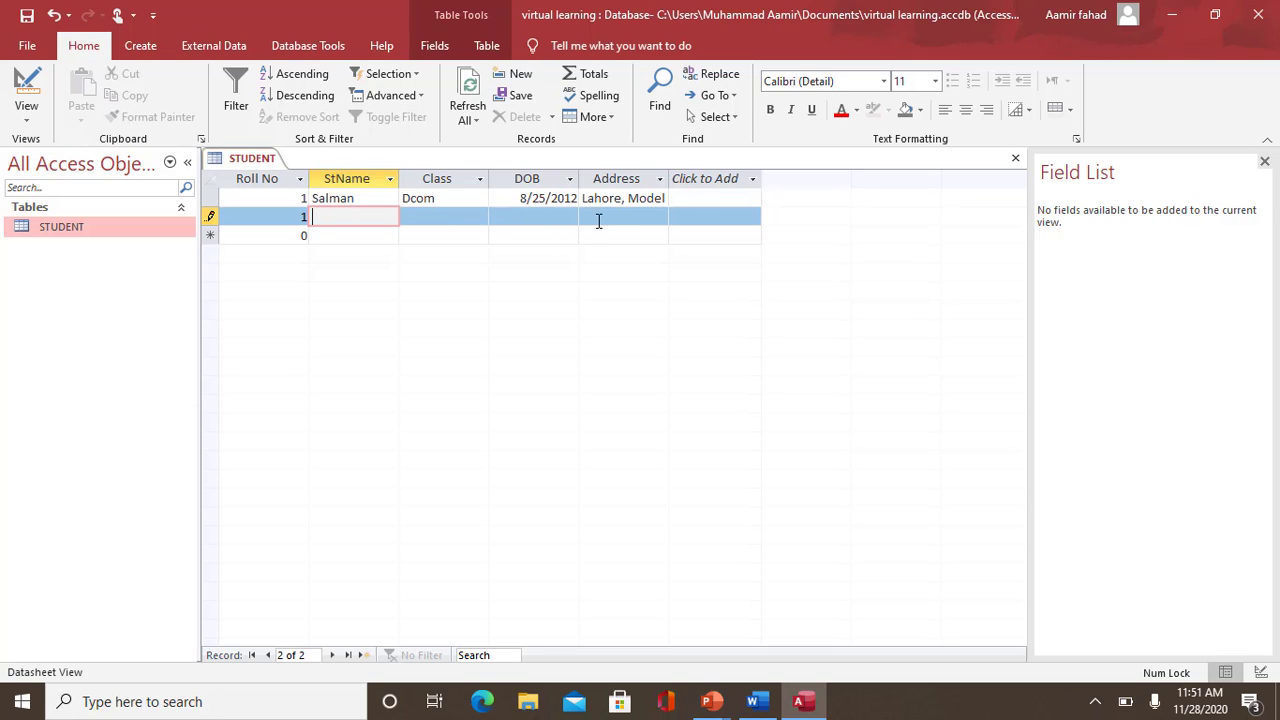
click(300, 234)
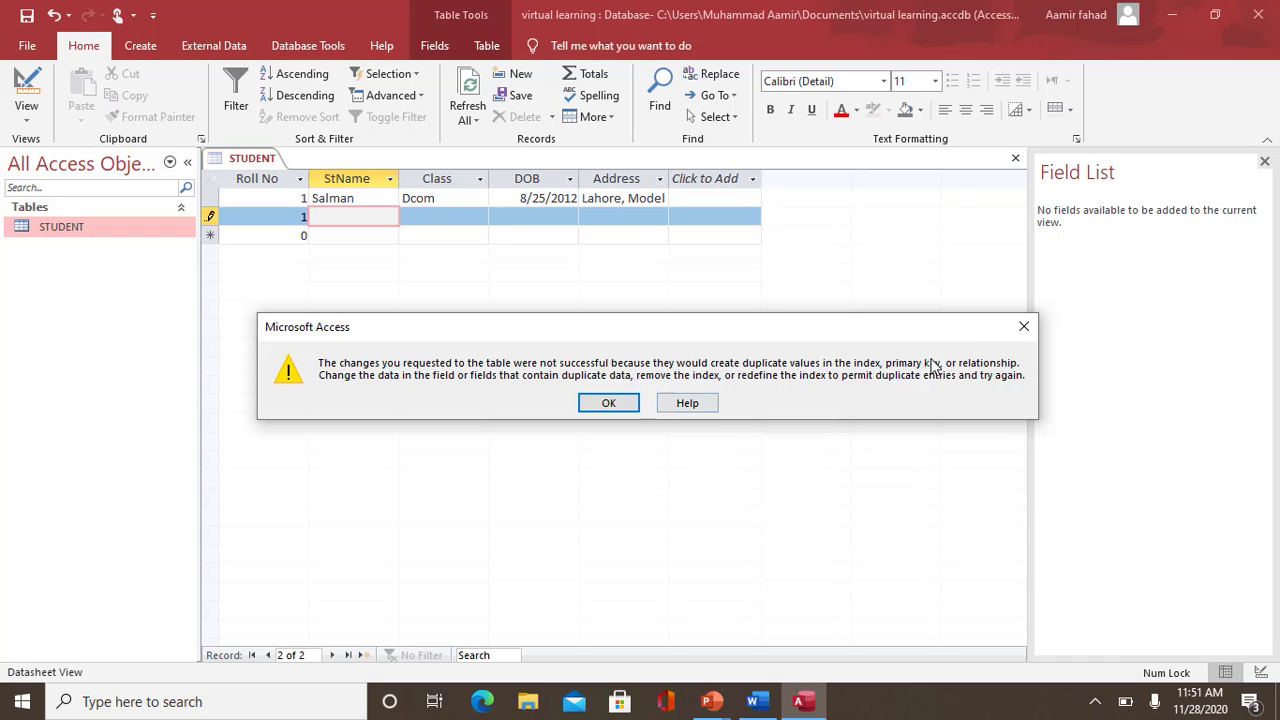
click(622, 402)
Set the second record's Roll No to 2 and commit the record by moving to a new one
drag(285, 215, 317, 217)
text(2)
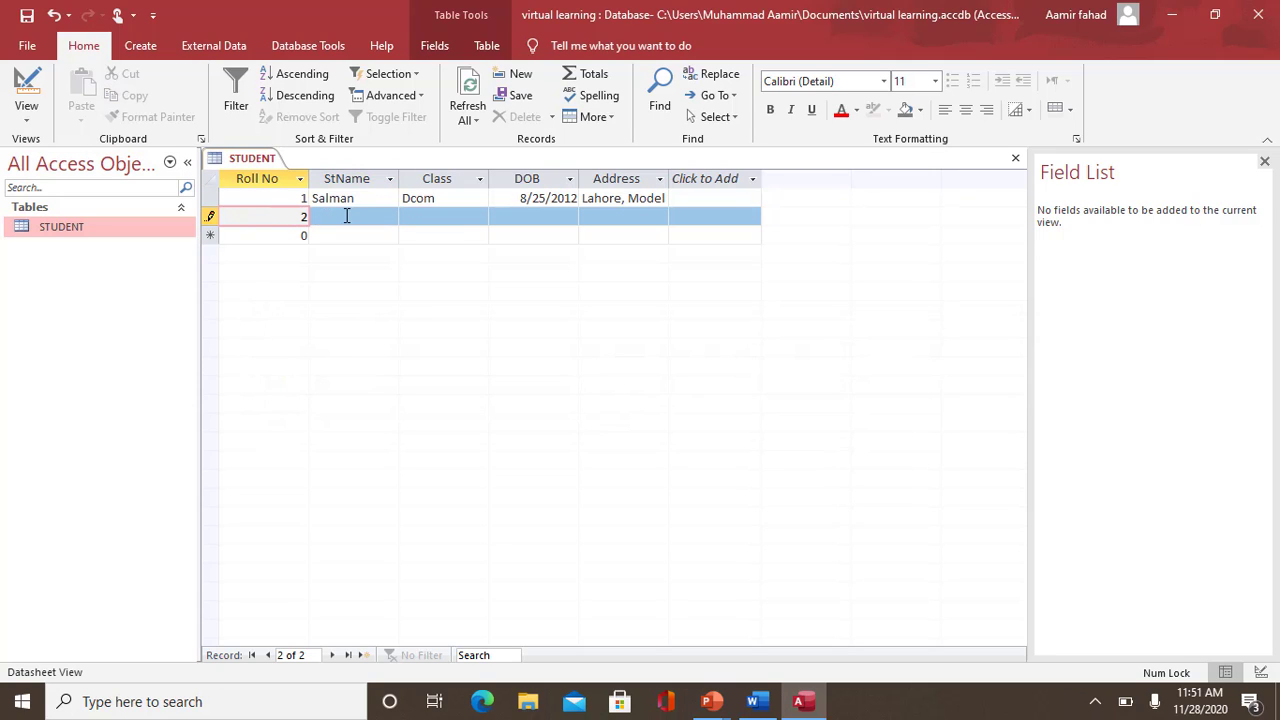
click(345, 216)
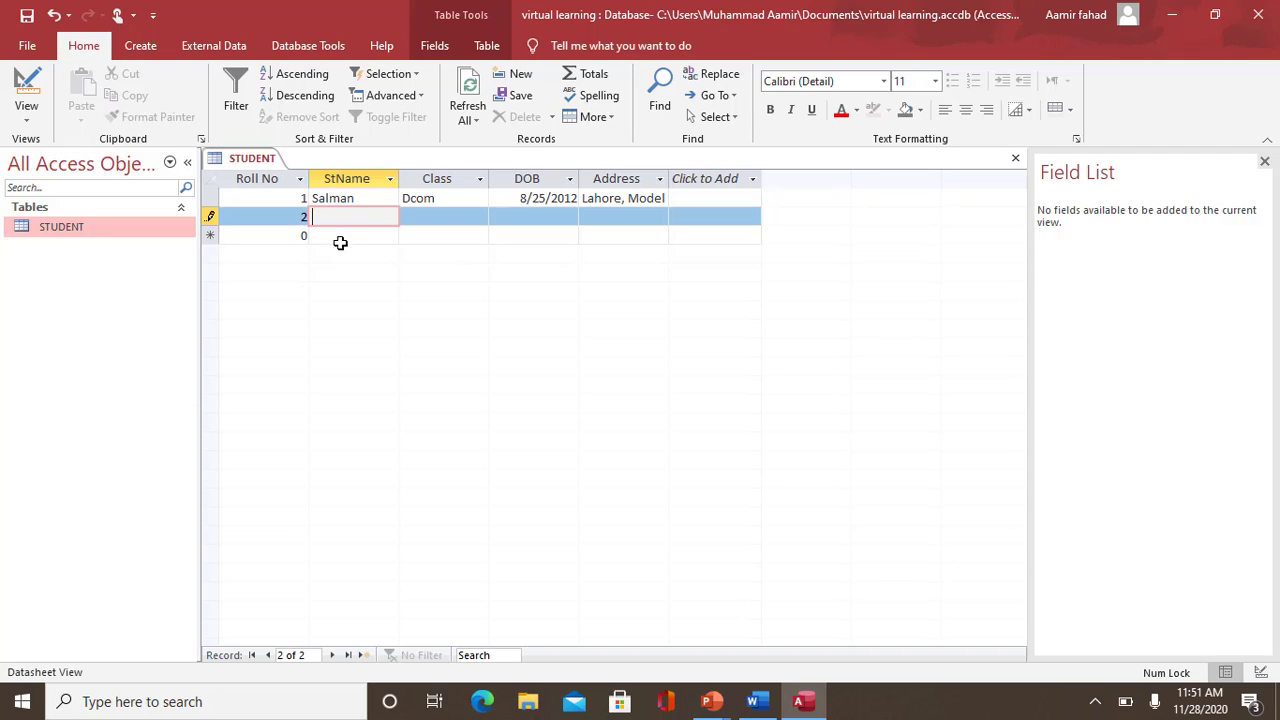
click(302, 235)
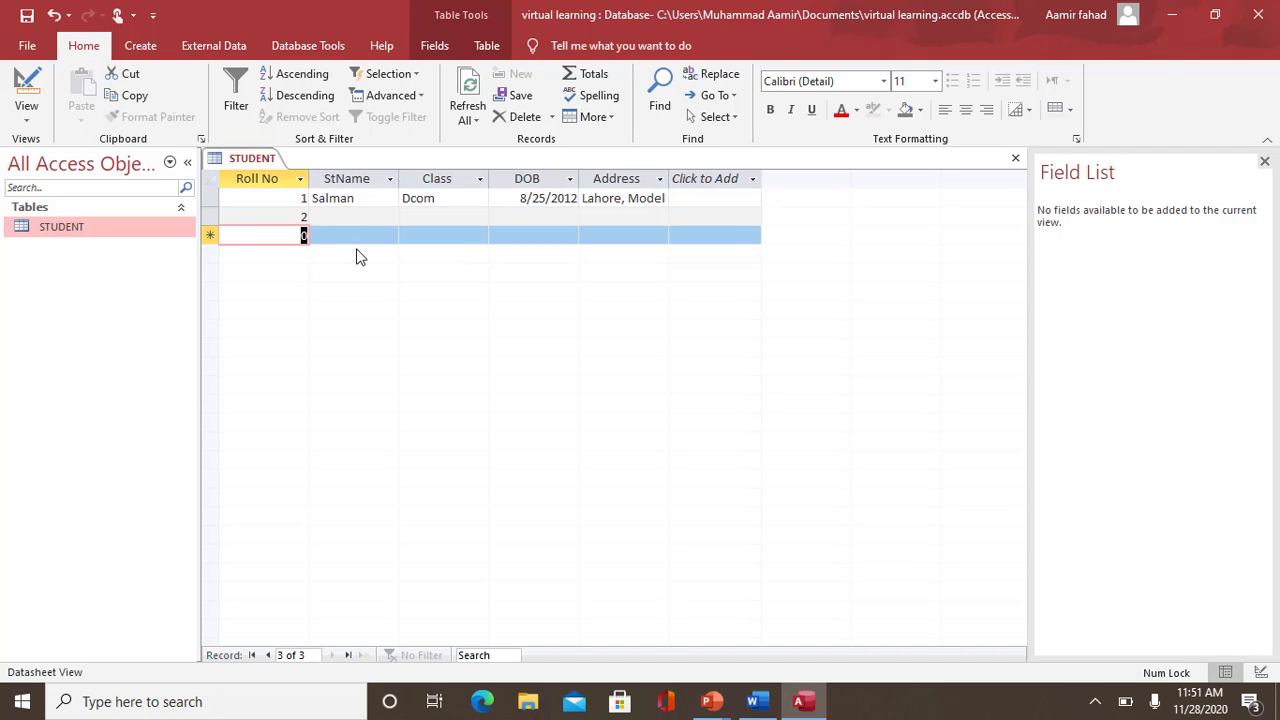
text(2)
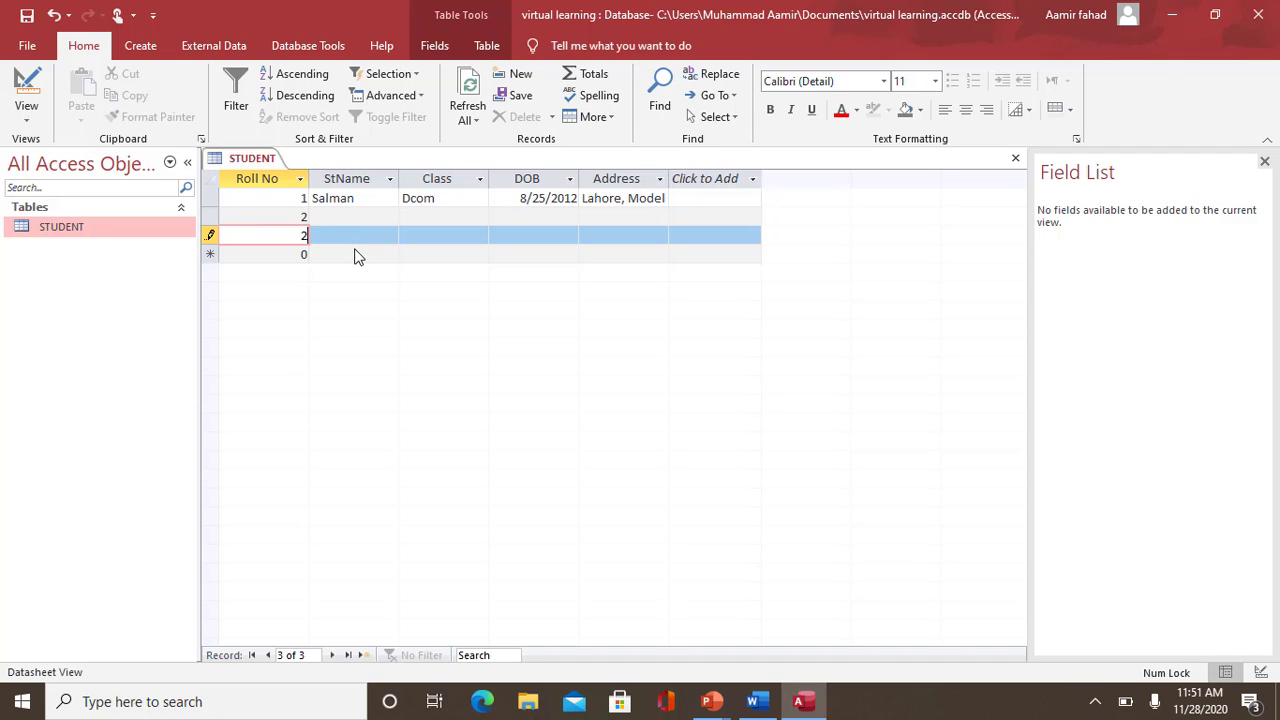
key(BackSpace)
text(3)
key(BackSpace)
click(346, 217)
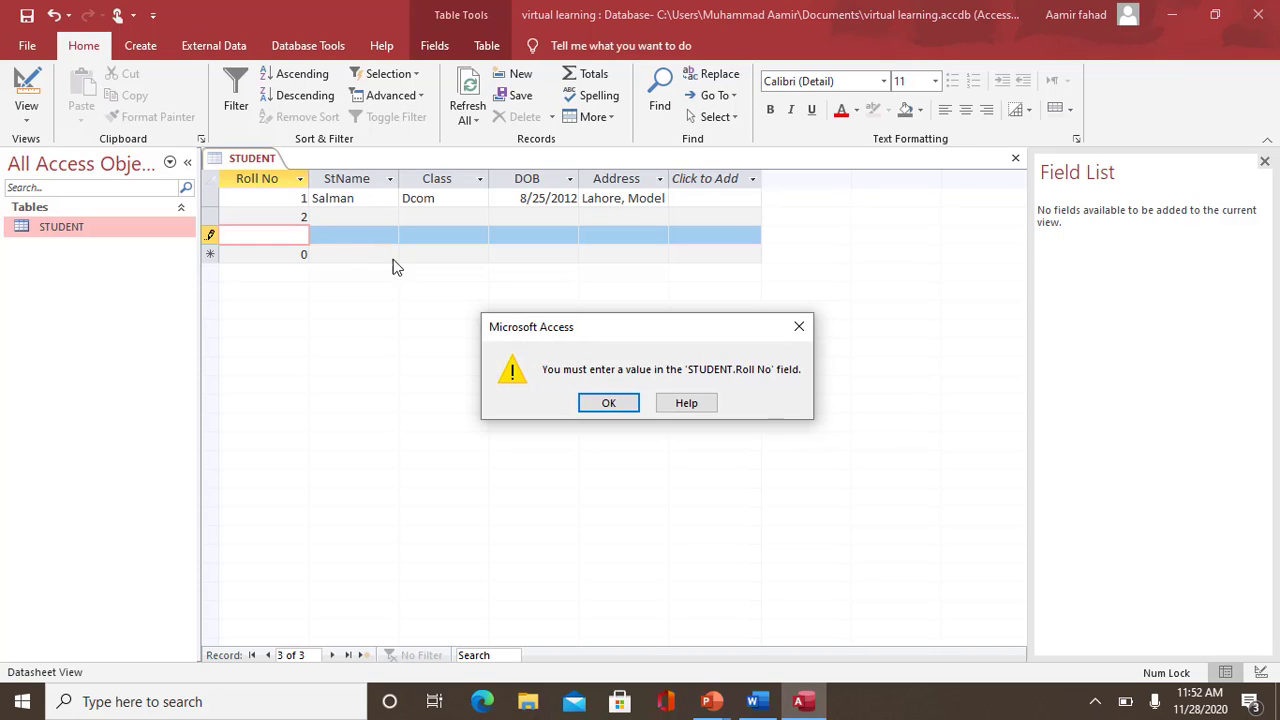
click(610, 403)
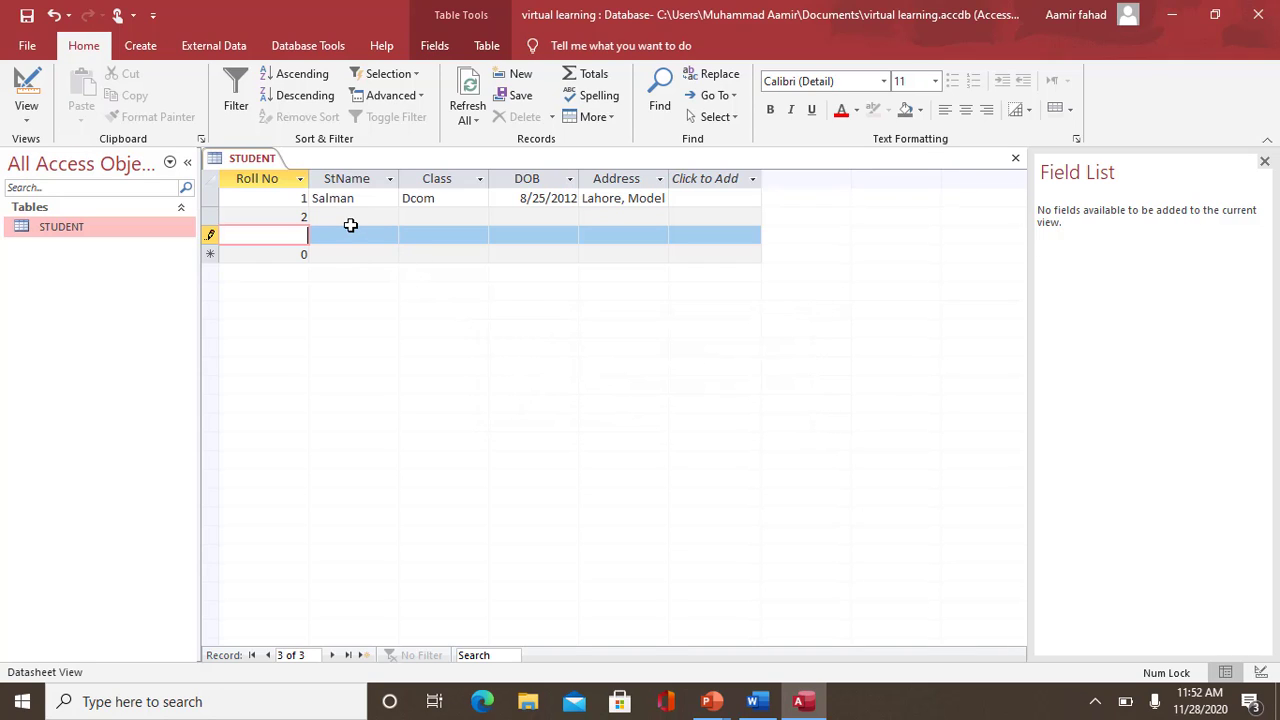
key(Escape)
key(Escape)
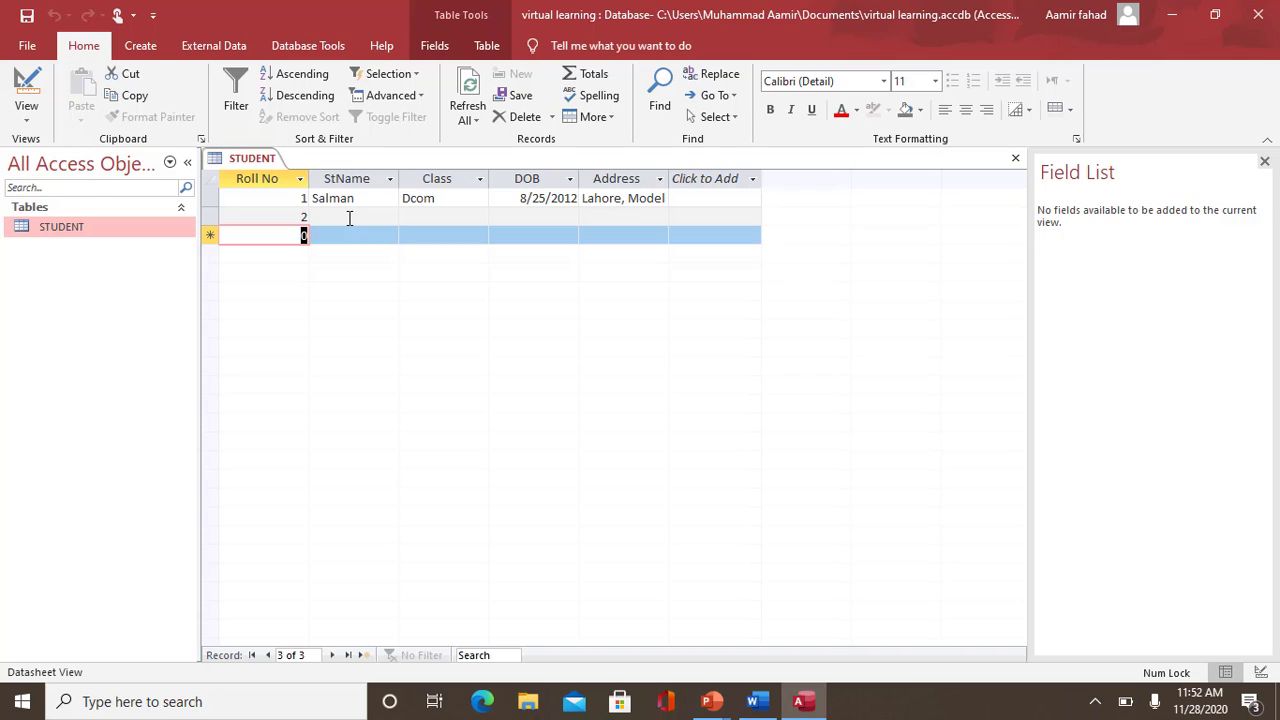
Fill in the student's name, class Dcom and the student's date of birth in the second record
click(349, 217)
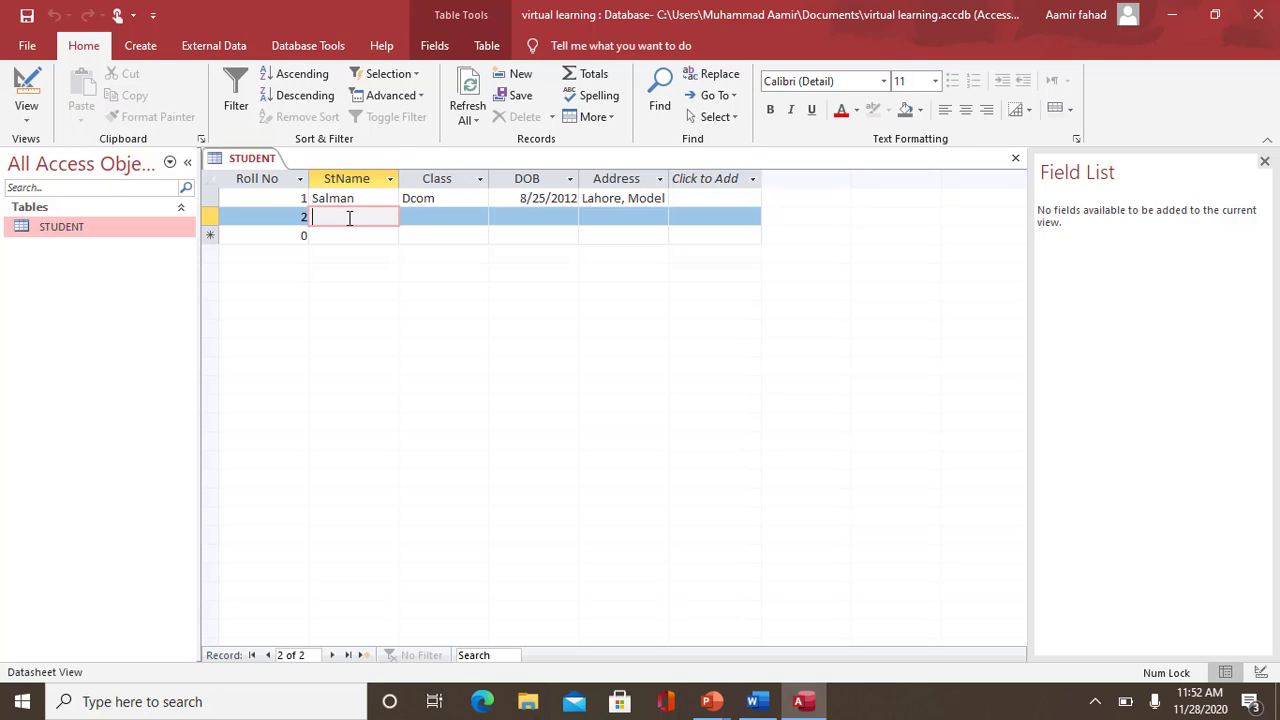
text(Aamir)
key(Tab)
text(IC)
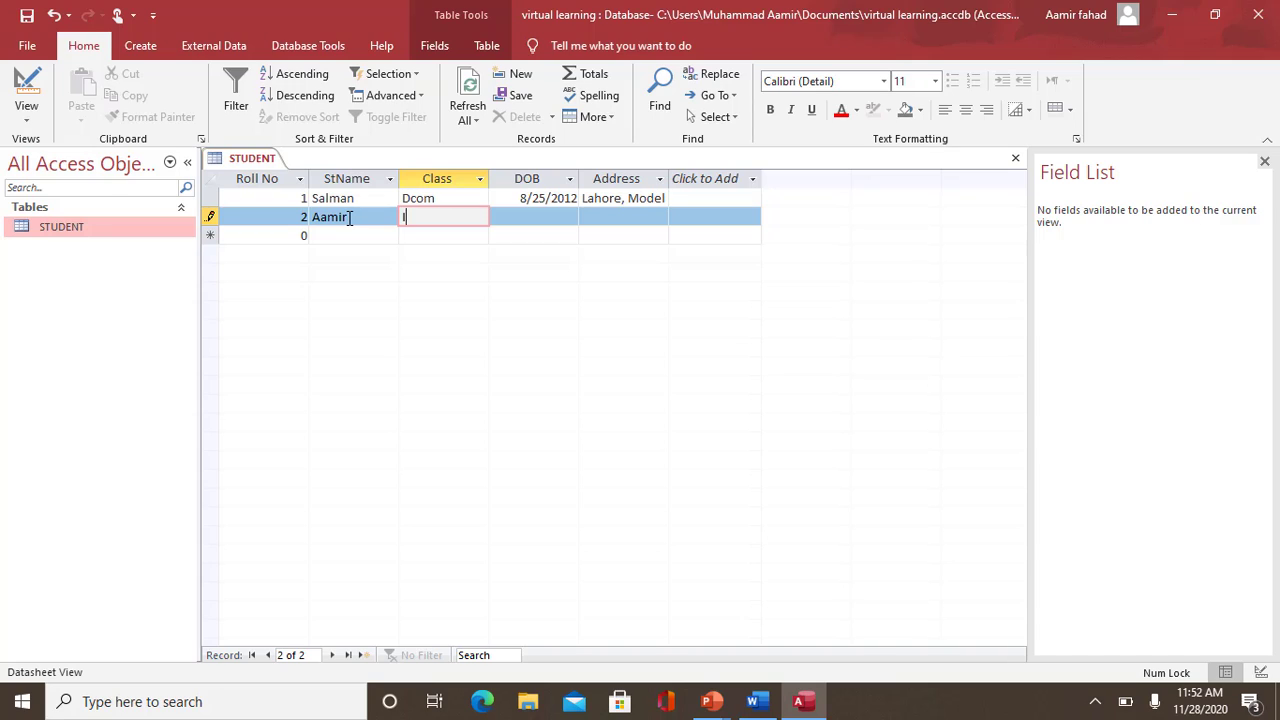
key(BackSpace)
key(BackSpace)
text(Dcom)
key(Tab)
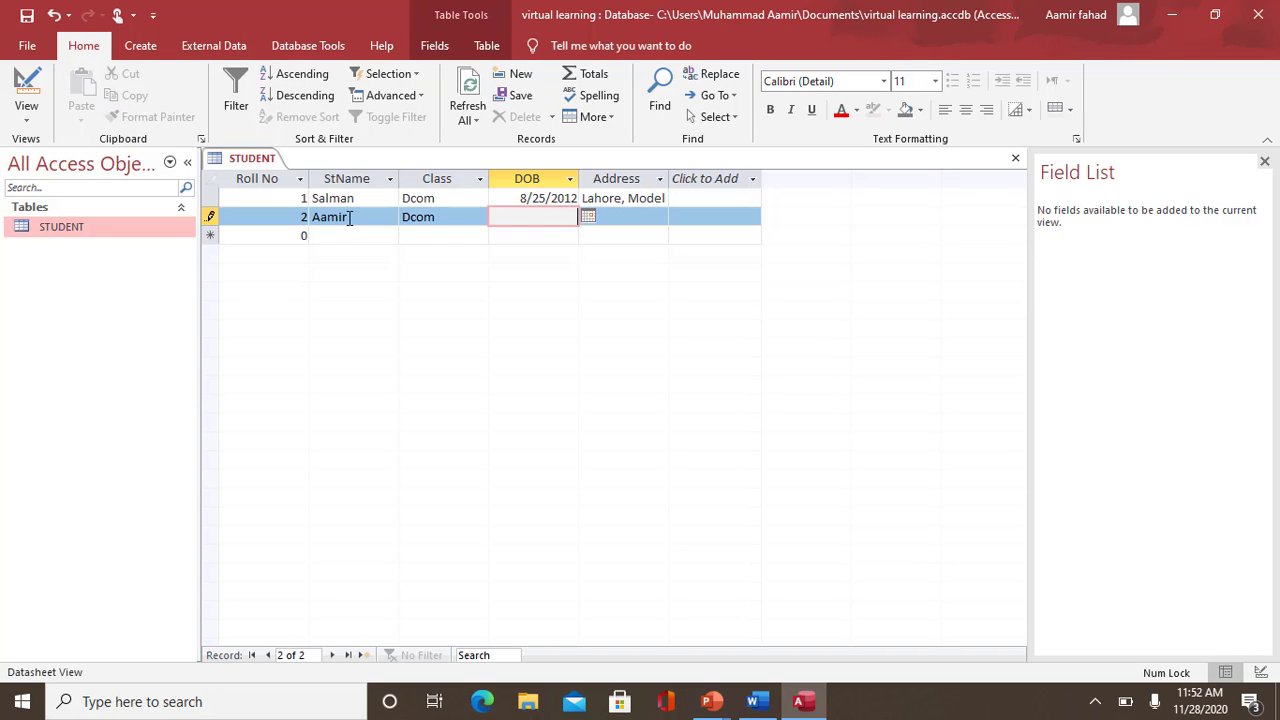
text(10/16/2013)
Enter the student's address in the Address field of the second record
click(660, 219)
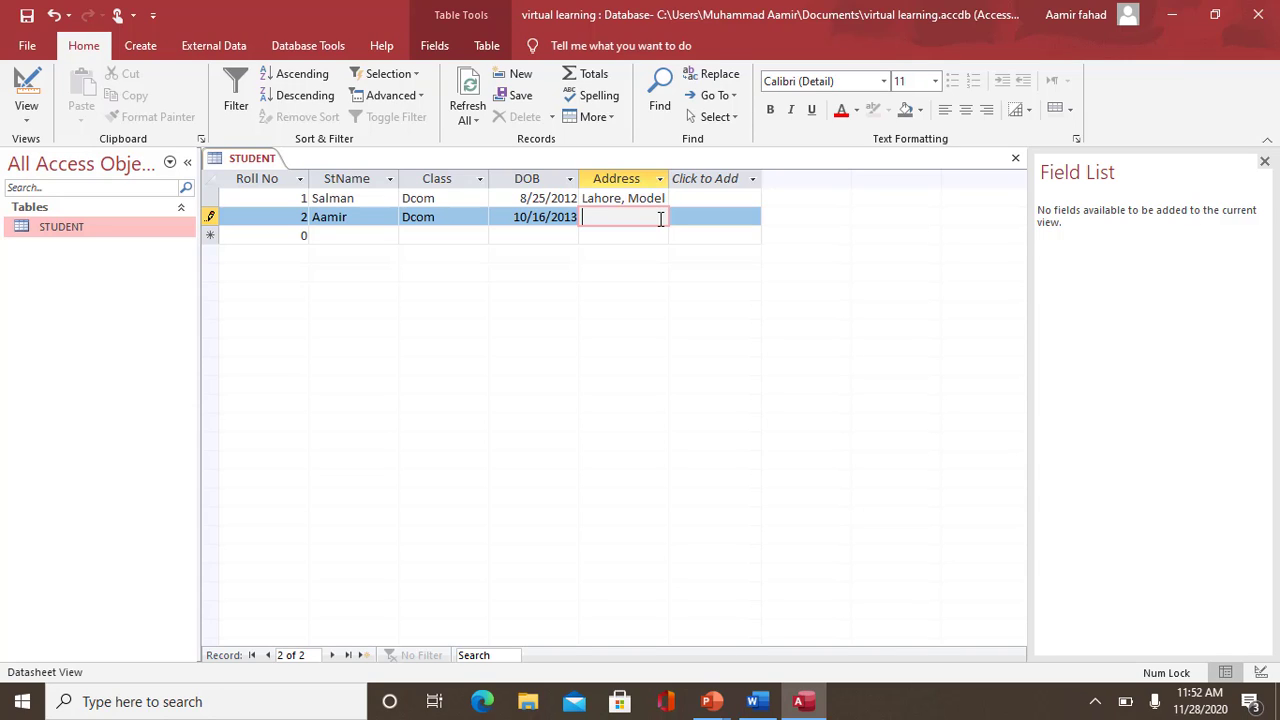
text(M)
text(ulta)
text(n)
text(G)
text(ulgas)
text(ht)
text( Co)
text(lony)
Widen the Address column so that both full addresses fit, without adding a new field
drag(672, 176, 733, 178)
click(740, 178)
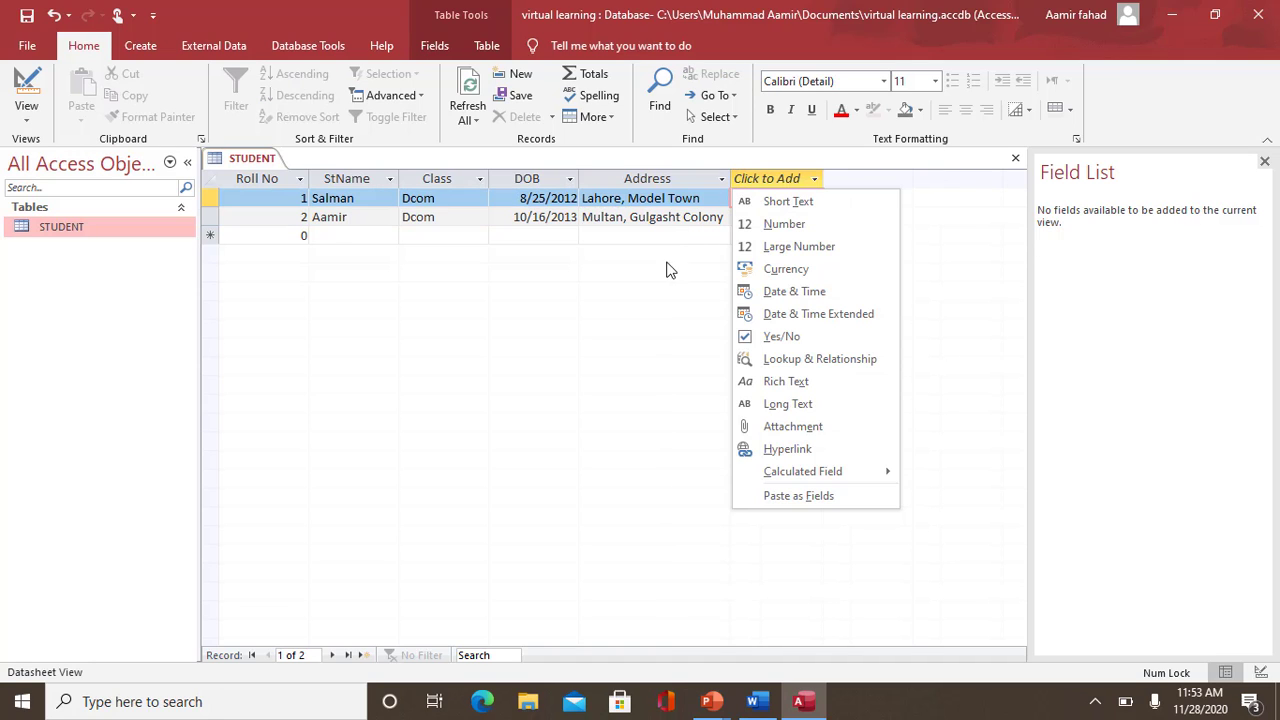
key(Escape)
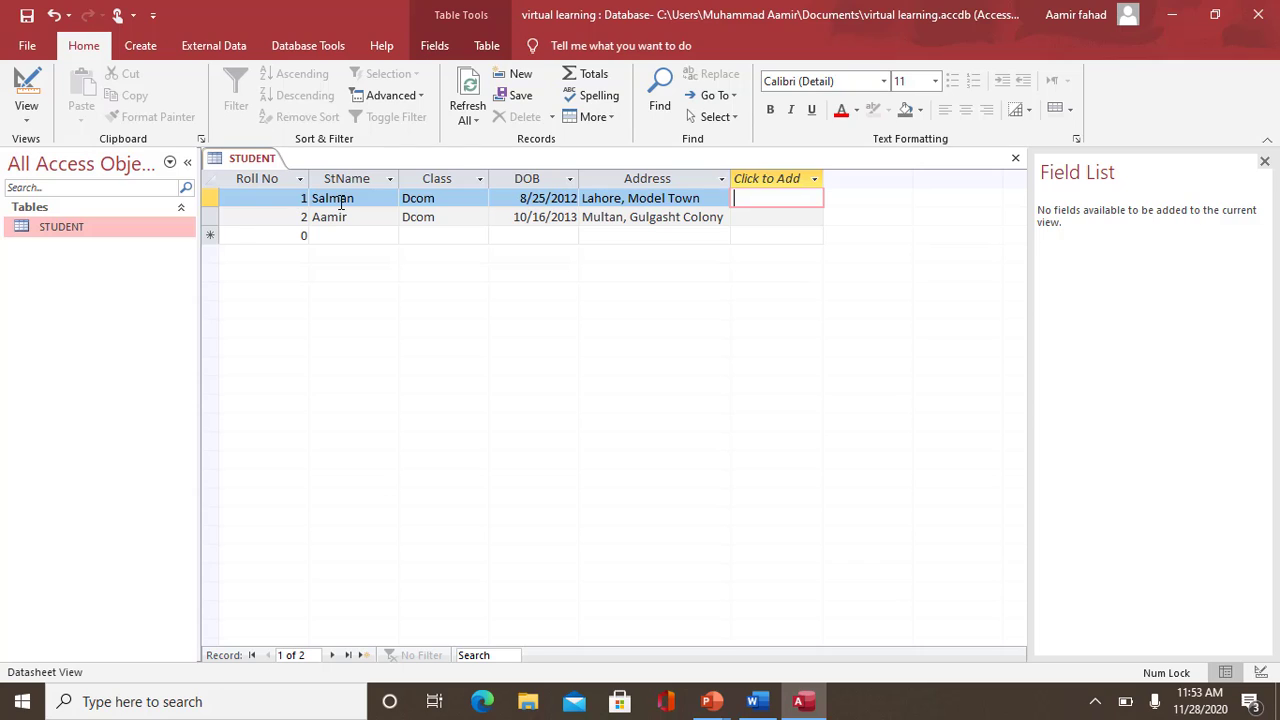
Save the STUDENT table and minimize the database window to return to the presentation
click(742, 217)
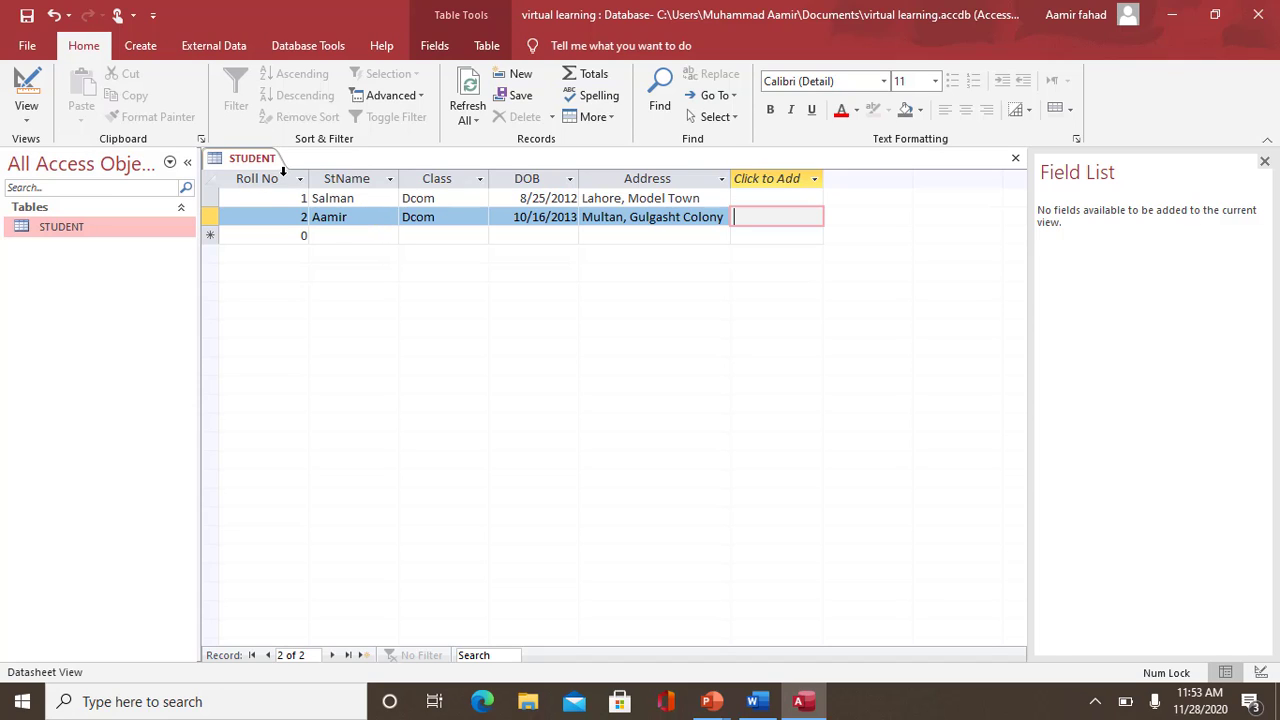
click(301, 217)
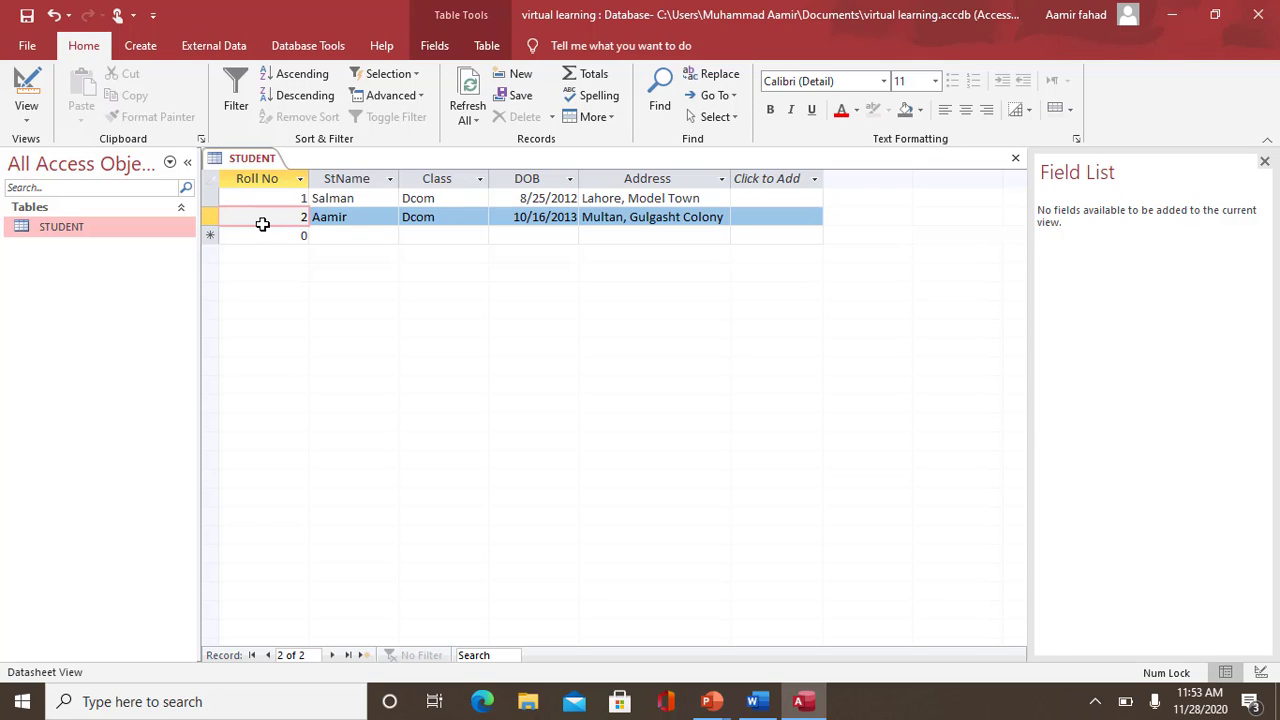
click(27, 16)
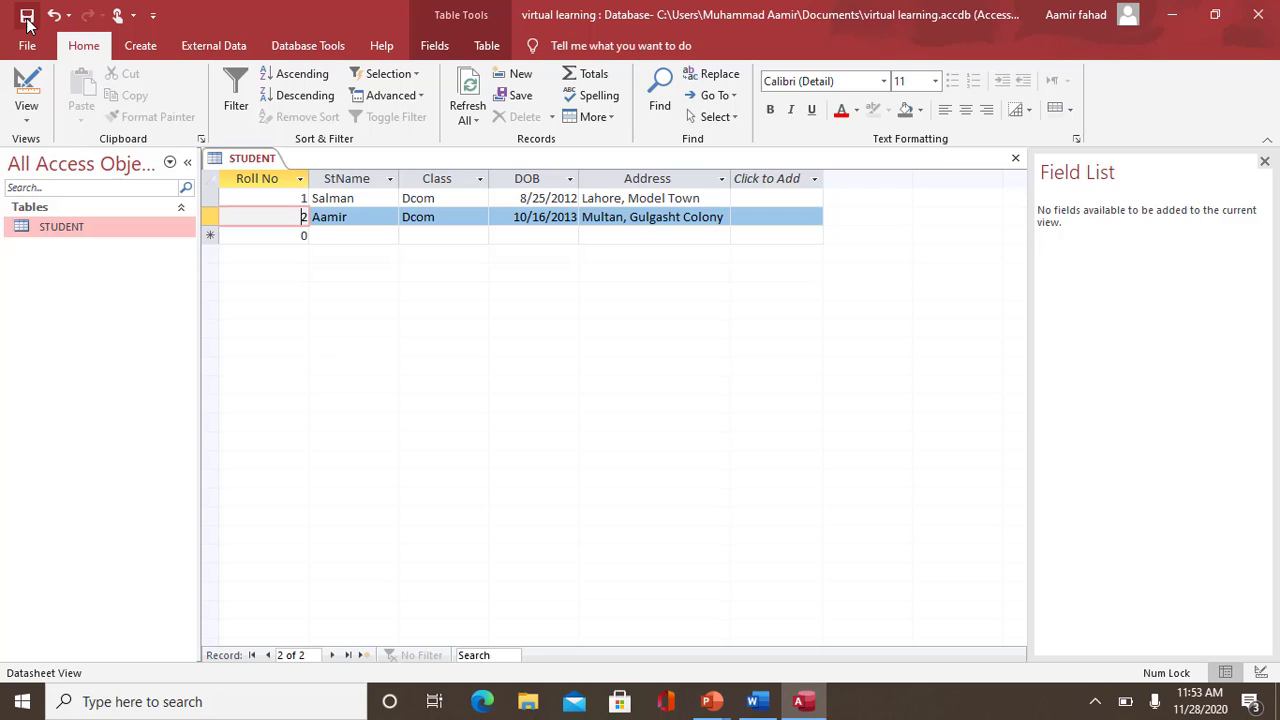
click(1174, 17)
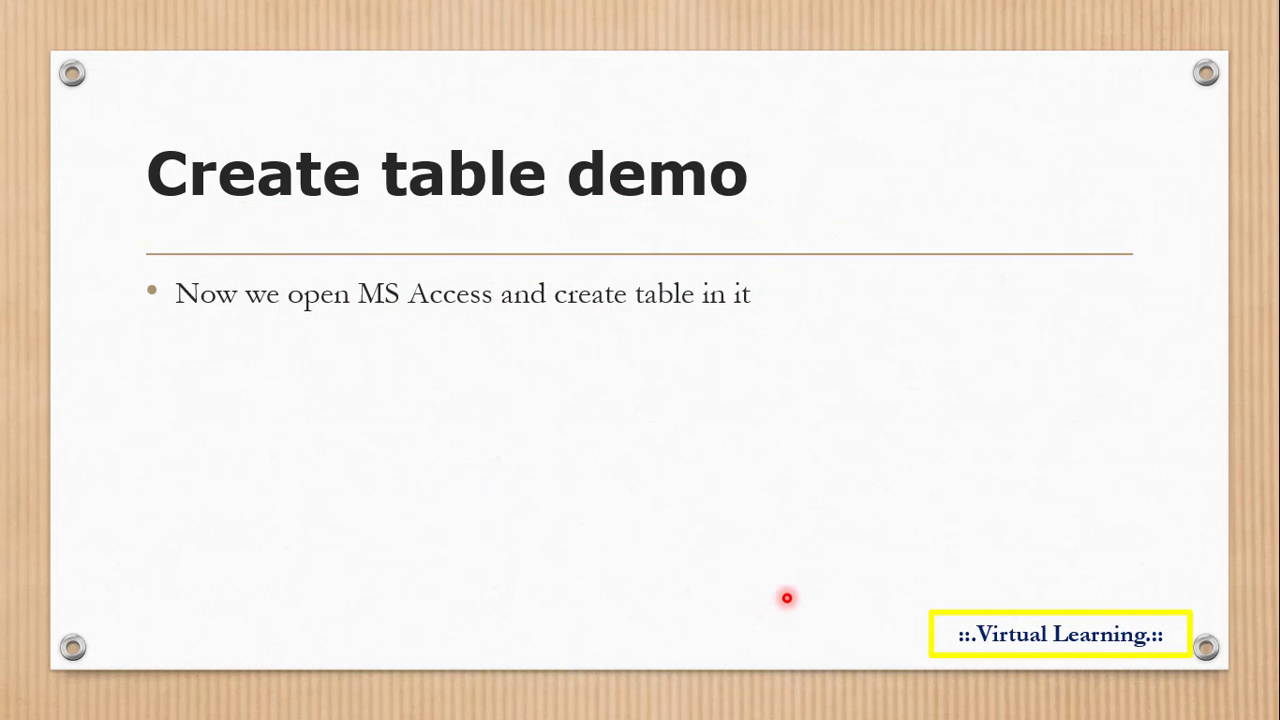